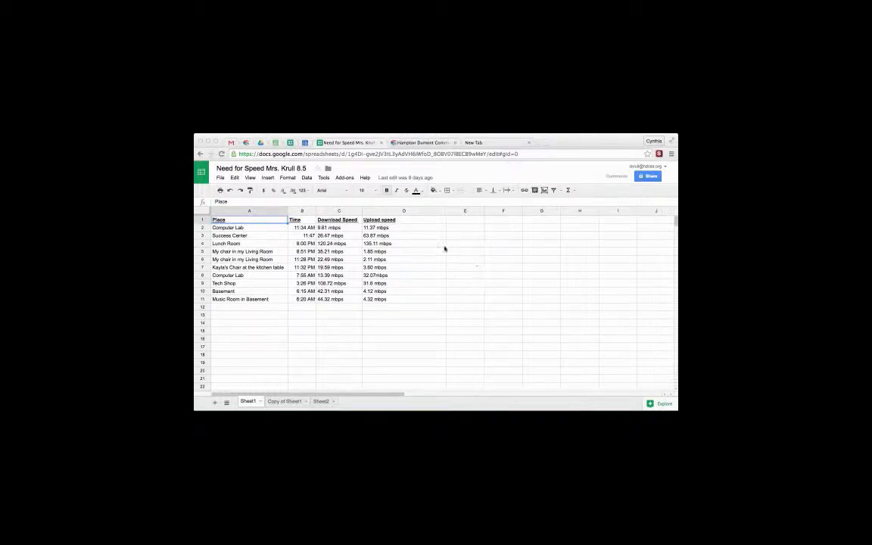
- Duplicate Sheet1 in the Need for Speed spreadsheet as a backup copy of the data
left_click(261, 143)
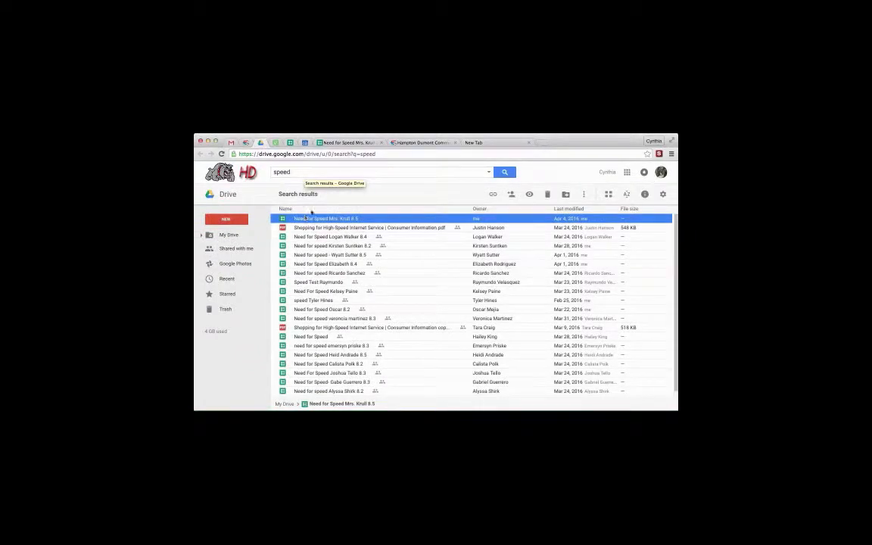
left_click(366, 142)
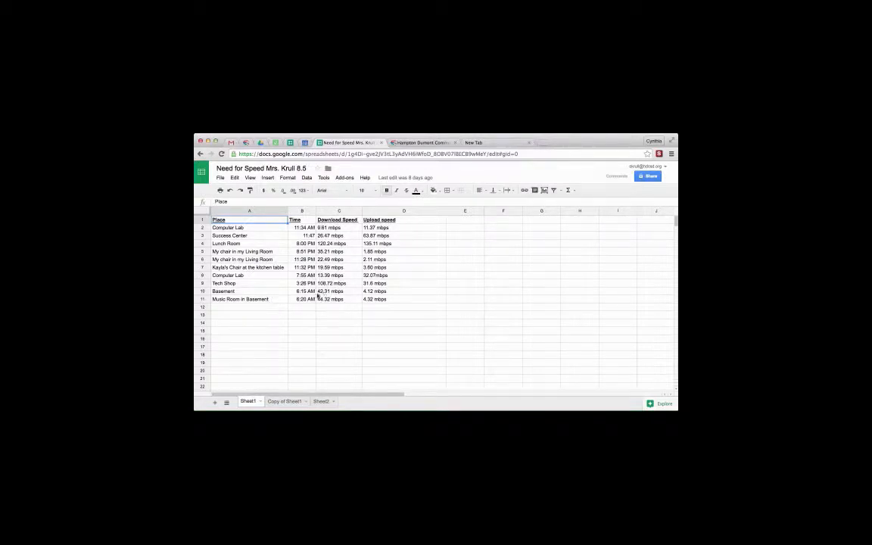
left_click(260, 402)
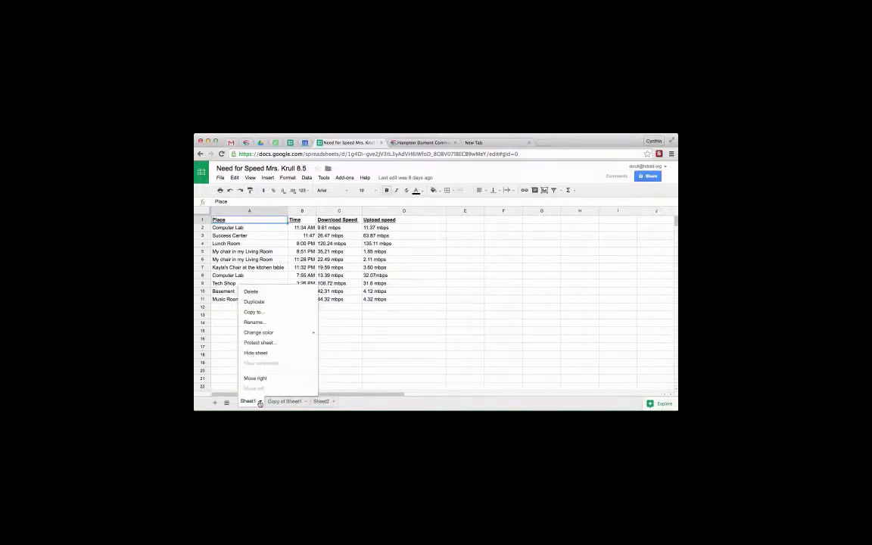
left_click(257, 305)
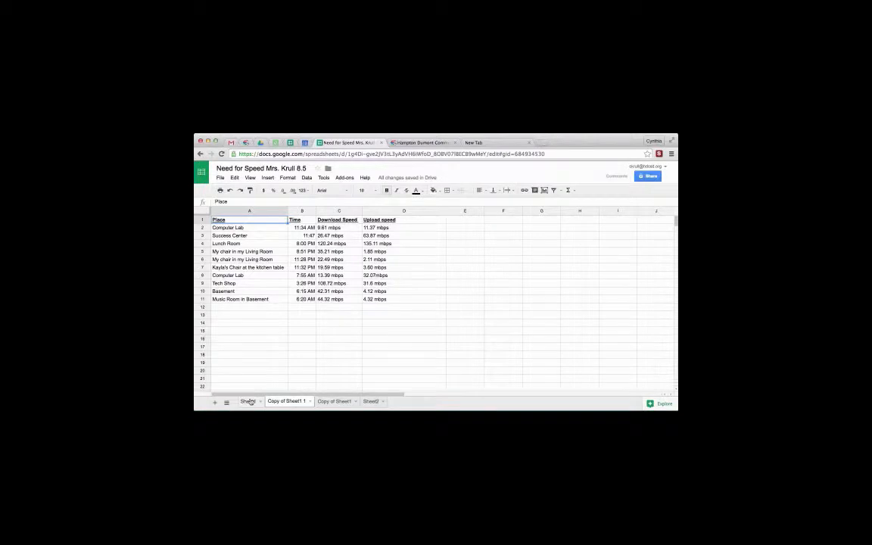
- Try the recommended column chart on Sheet1's A1:D11 range, placed beside the data, and delete it
left_click(249, 401)
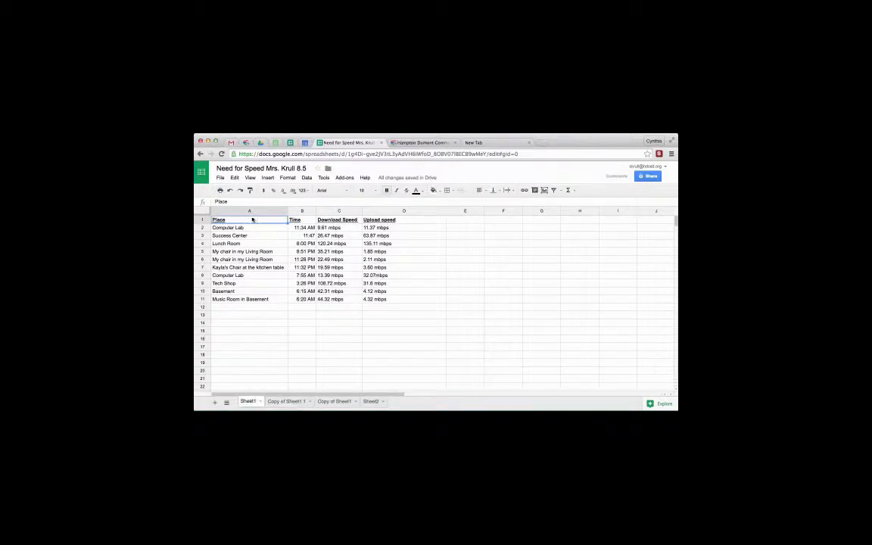
left_click_drag(252, 220, 381, 300)
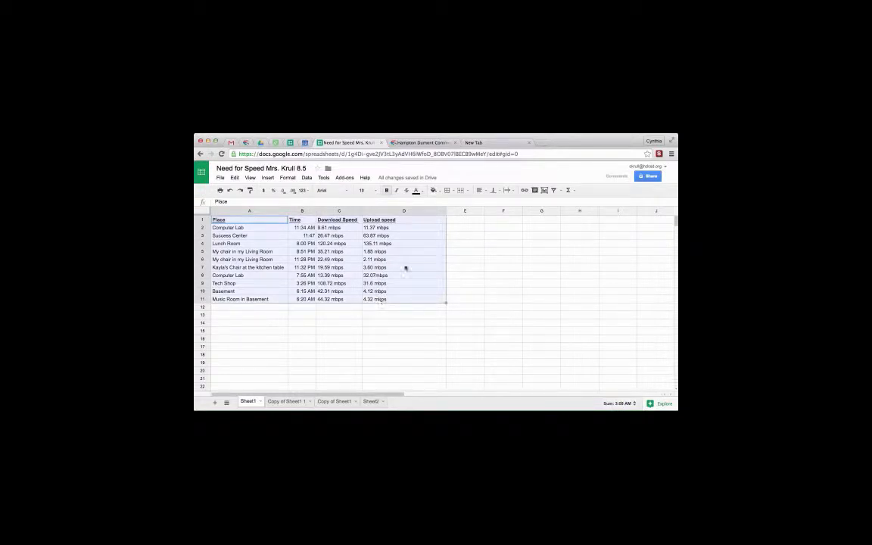
left_click(544, 192)
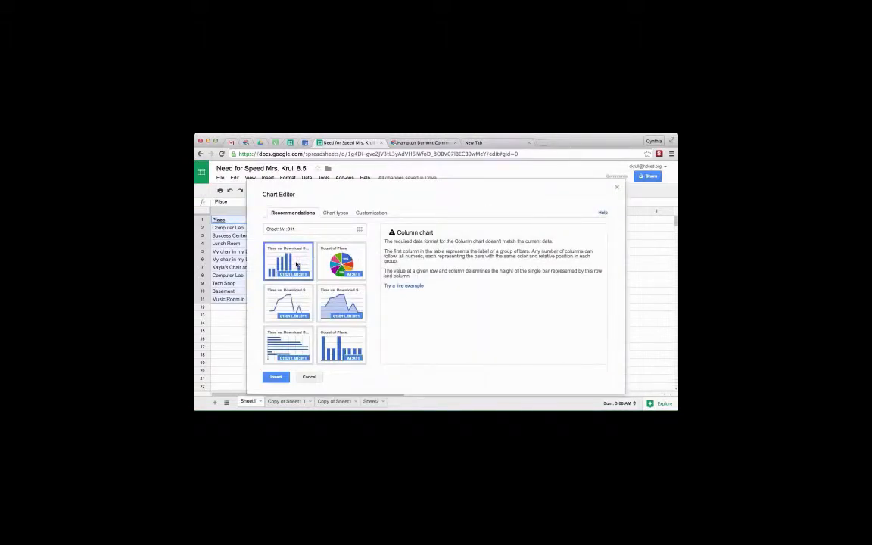
left_click(276, 377)
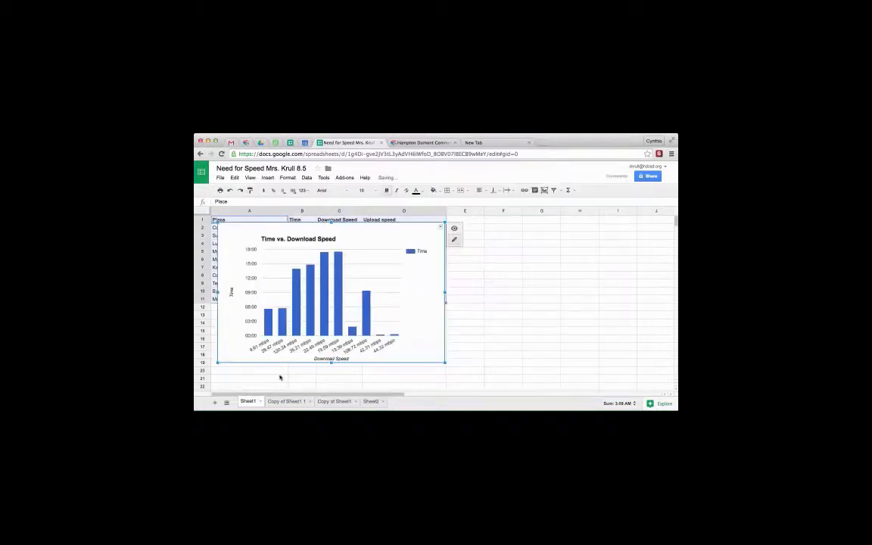
left_click_drag(412, 279, 603, 261)
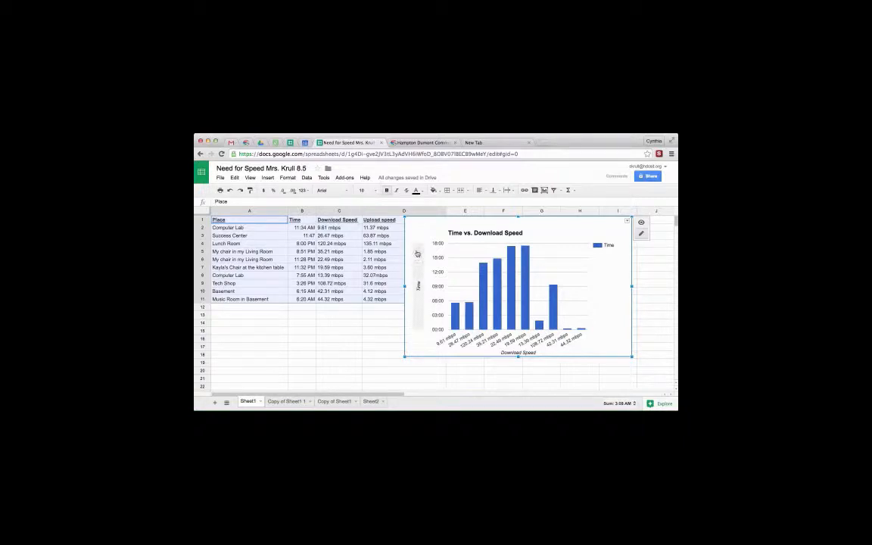
key("Delete")
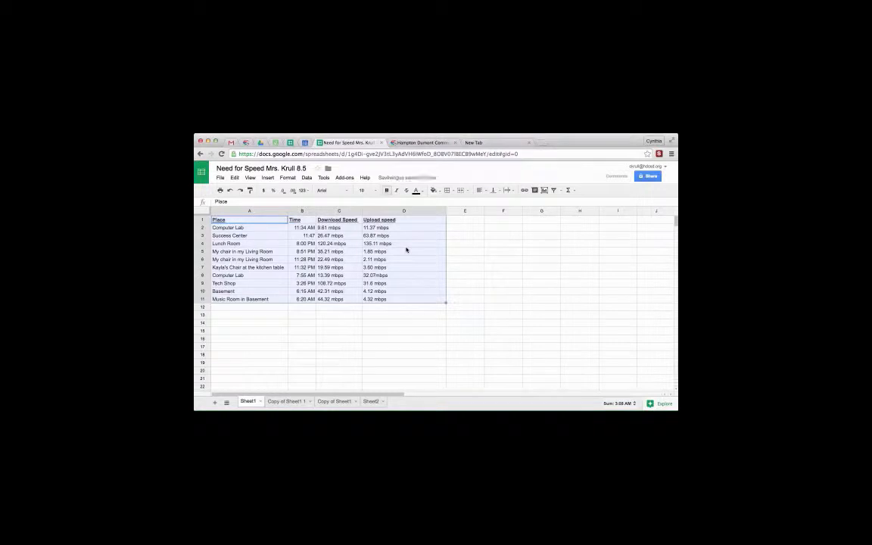
left_click(267, 221)
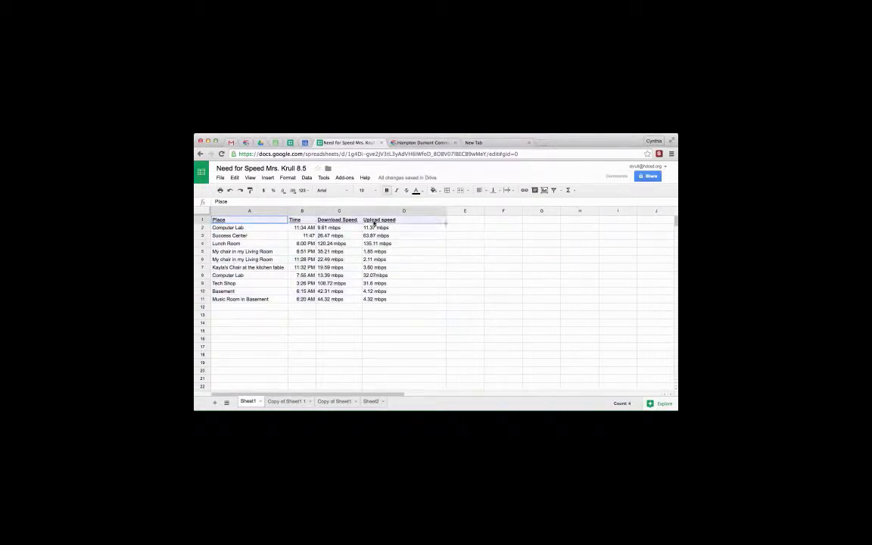
left_click(257, 229)
left_click_drag(257, 232, 250, 300)
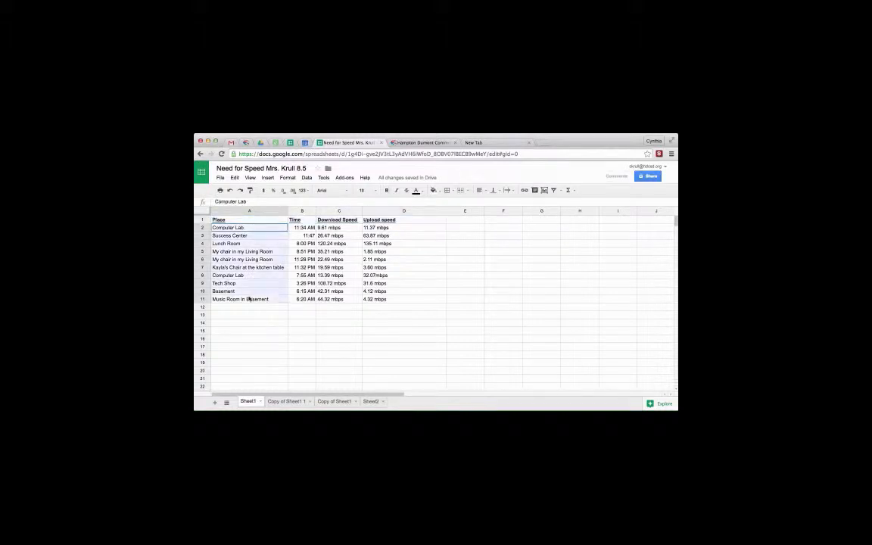
left_click(303, 306)
- Remove the mbps unit from the first Computer Lab download speed in C2, keeping only the number 9.61
left_click(349, 229)
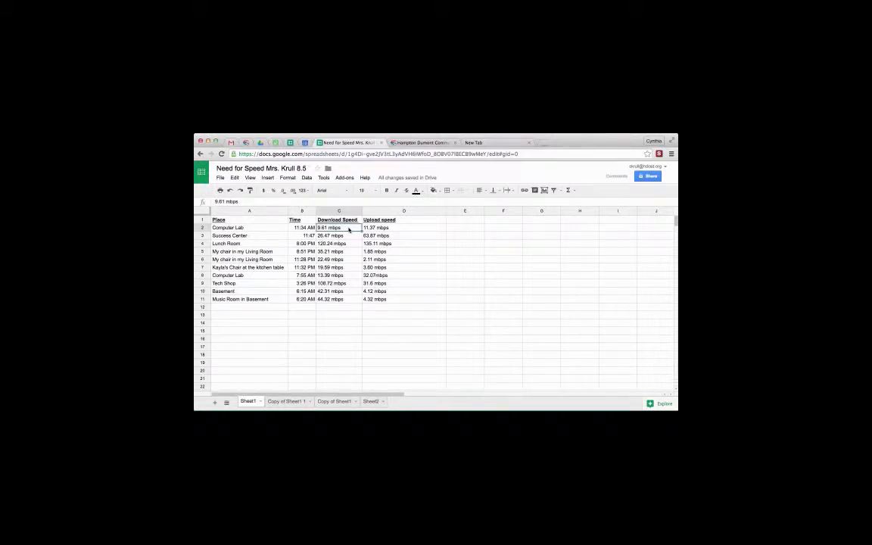
double_click(349, 229)
key("BackSpace")
key("BackSpace")
key("BackSpace")
key("Return")
- Remove the mbps unit from the Success Center download speed in C3, keeping only 26.47
double_click(349, 237)
key("BackSpace")
key("BackSpace")
key("BackSpace")
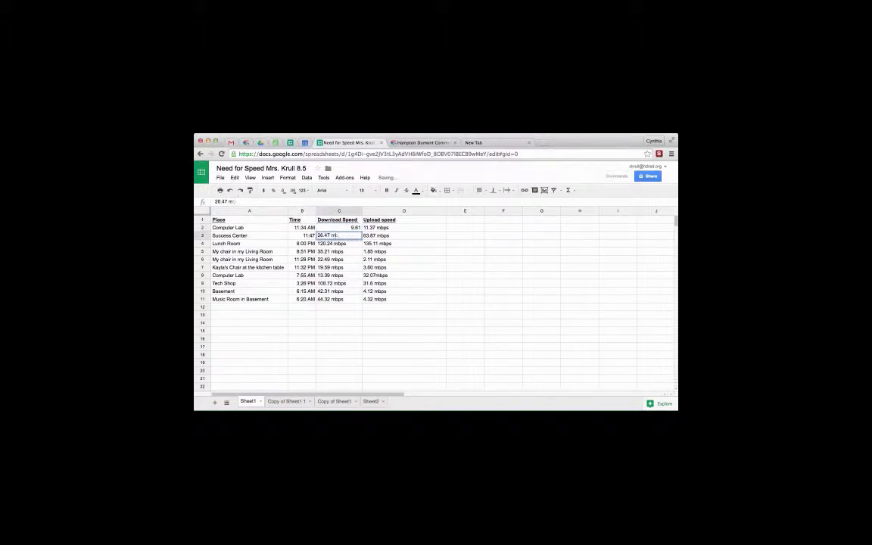
key("BackSpace")
key("BackSpace")
key("Return")
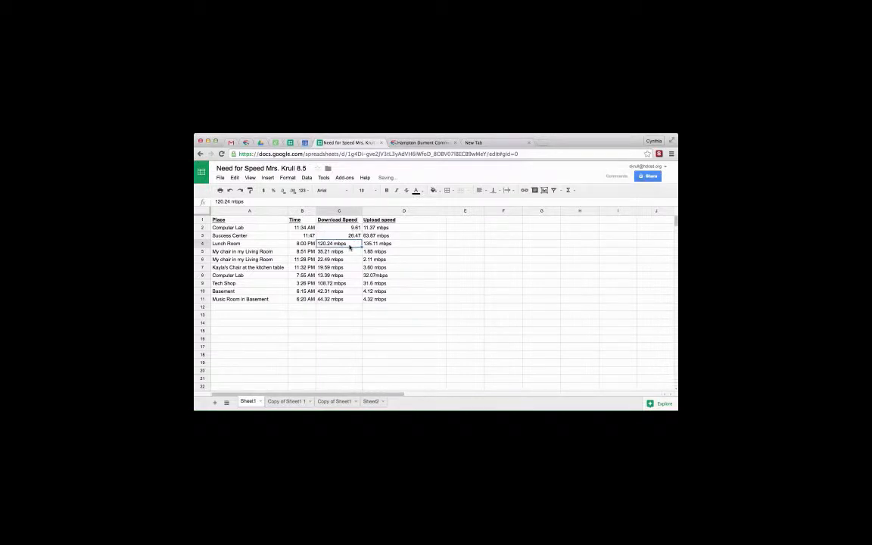
- Remove the mbps unit from the Lunch Room download speed in C4, keeping only 120.24
double_click(349, 244)
key("BackSpace")
key("BackSpace")
key("BackSpace")
key("BackSpace")
key("BackSpace")
key("Return")
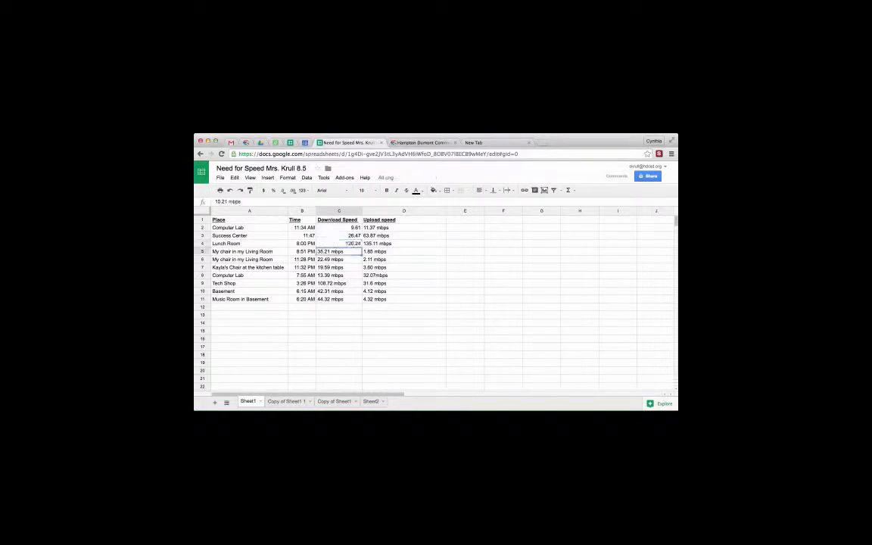
- Try to remove the mbps unit from the living room download speed in C5 and undo the edit
double_click(349, 252)
key("BackSpace")
key("BackSpace")
key("BackSpace")
key("BackSpace")
key("BackSpace")
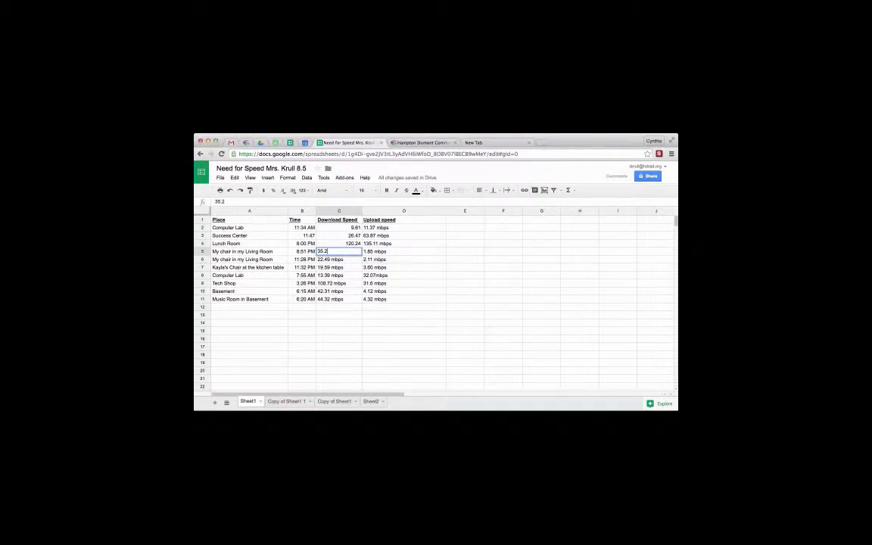
key("Return")
key("super+z")
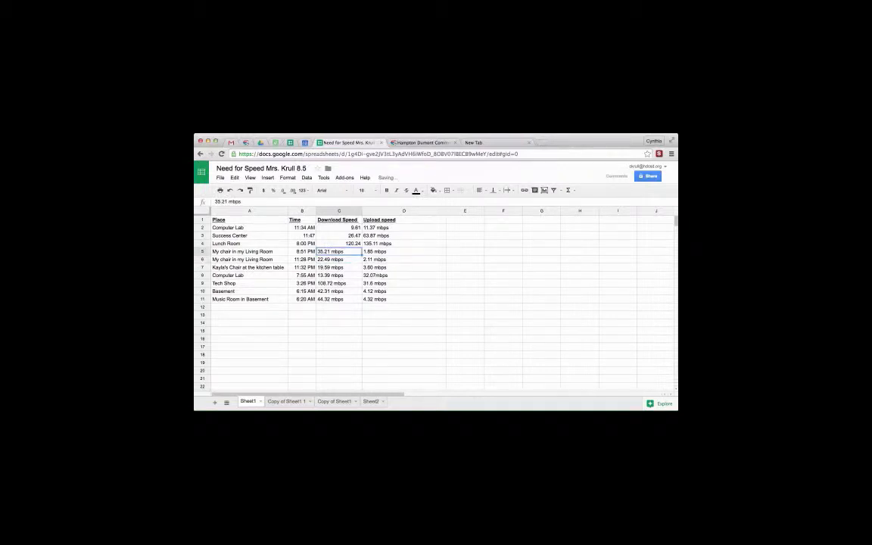
left_click(539, 130)
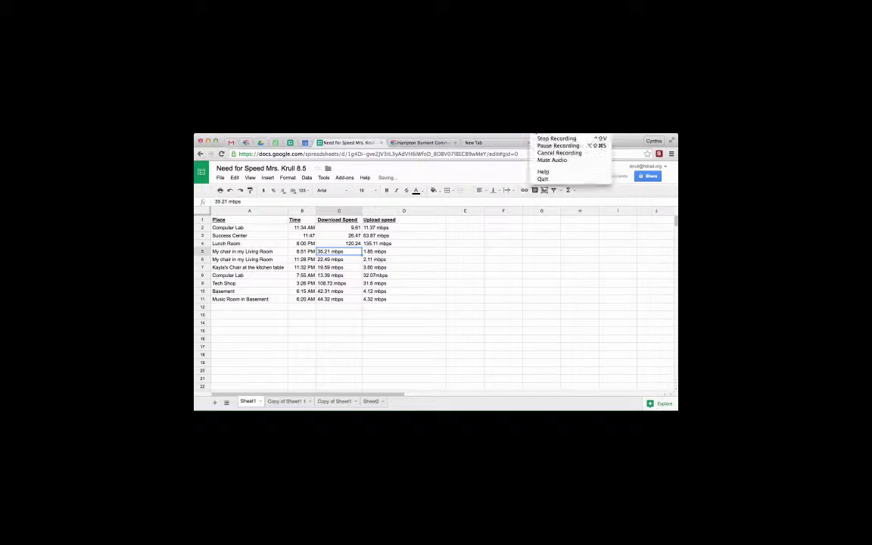
left_click(539, 146)
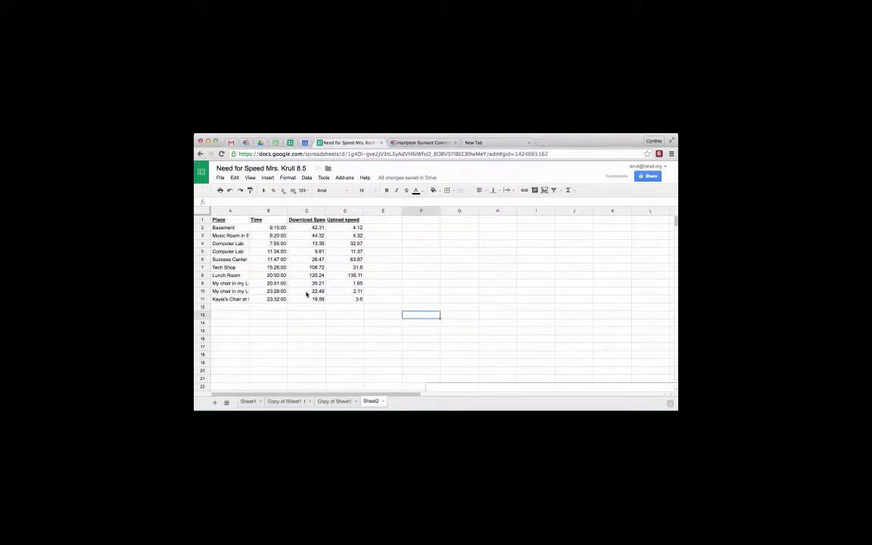
- Compare how the Time values in column B are formatted on Sheet2 and on Sheet1
left_click(279, 227)
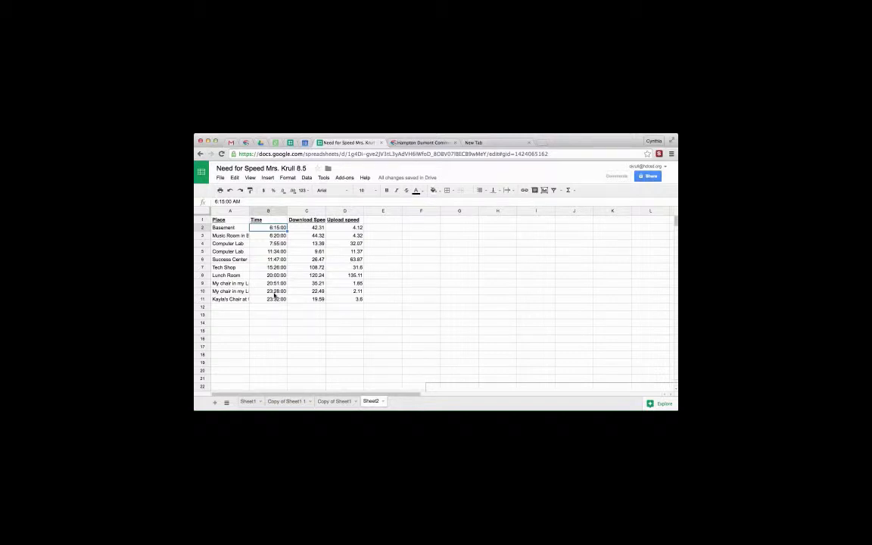
left_click(248, 401)
left_click(308, 227)
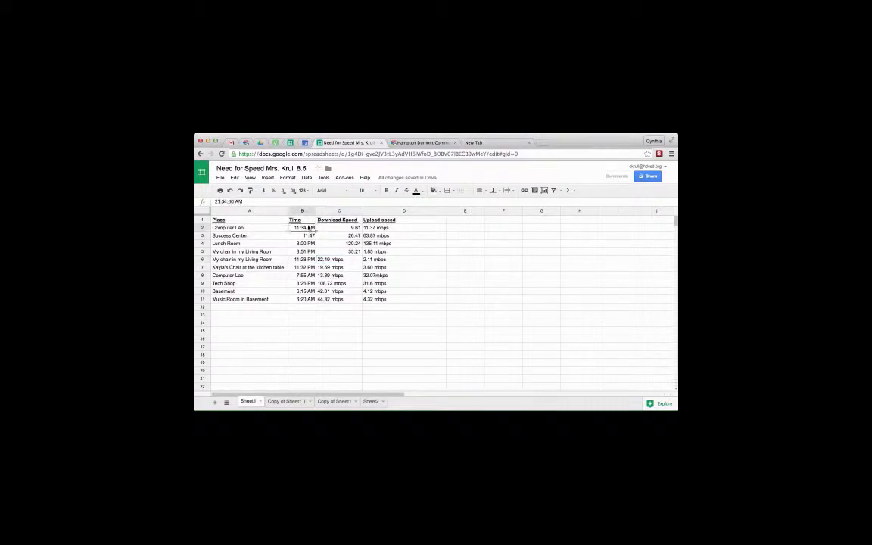
key("Return")
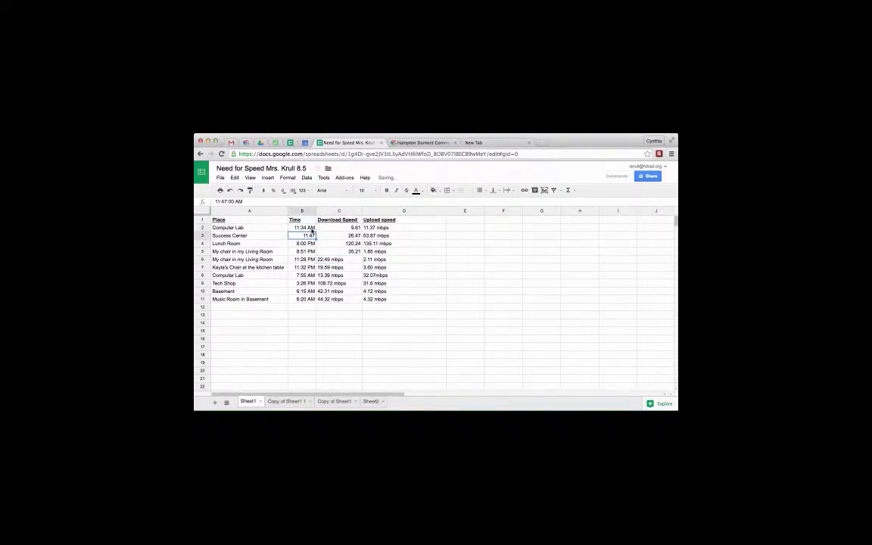
left_click(541, 130)
left_click(559, 146)
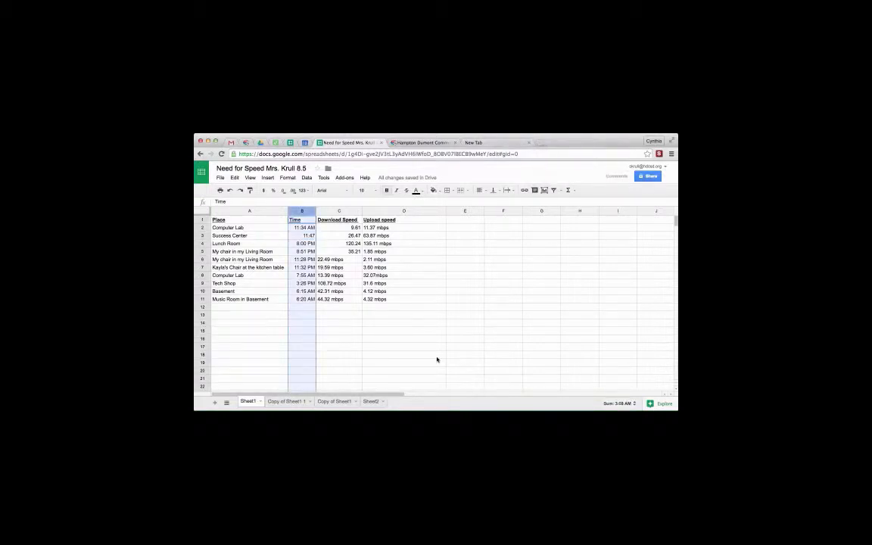
- Apply the 24-hour custom time format 13:30:30 (hour, minute, second) to the whole Time column on Sheet1
left_click(396, 339)
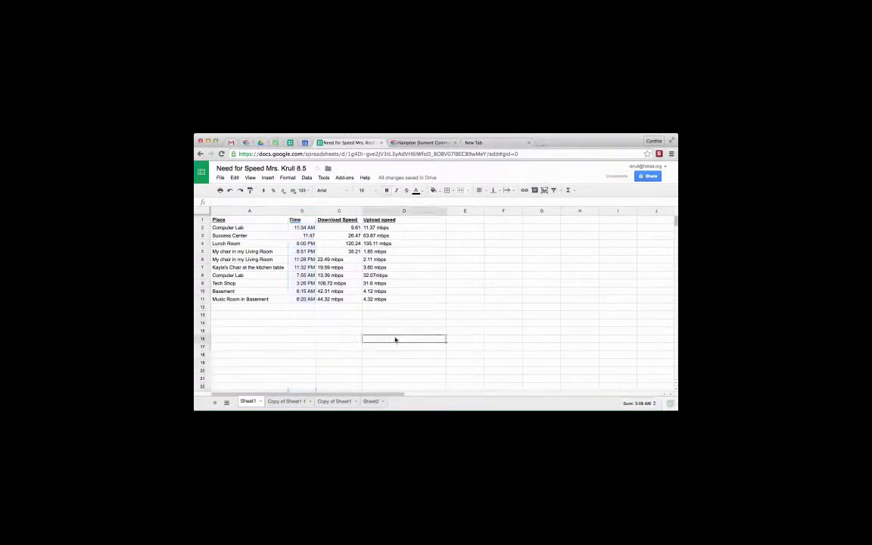
left_click(303, 211)
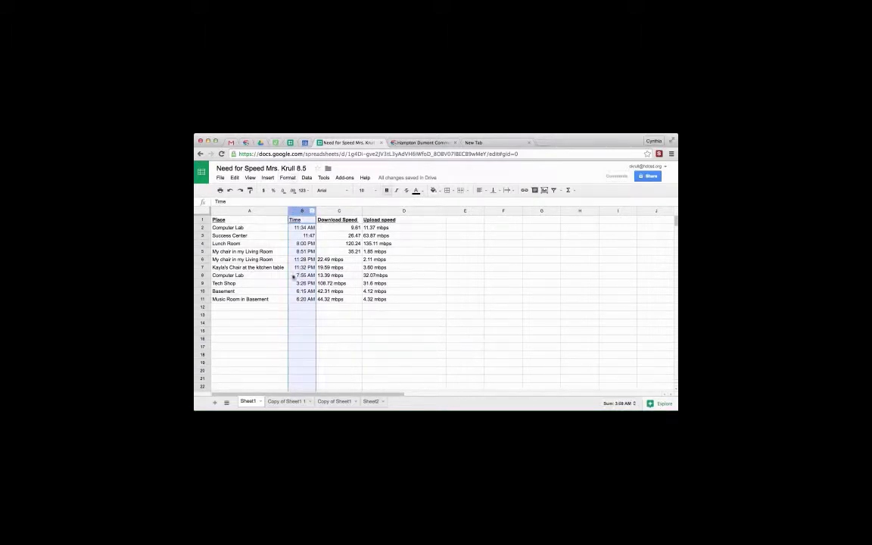
left_click(287, 178)
mouse_move(290, 189)
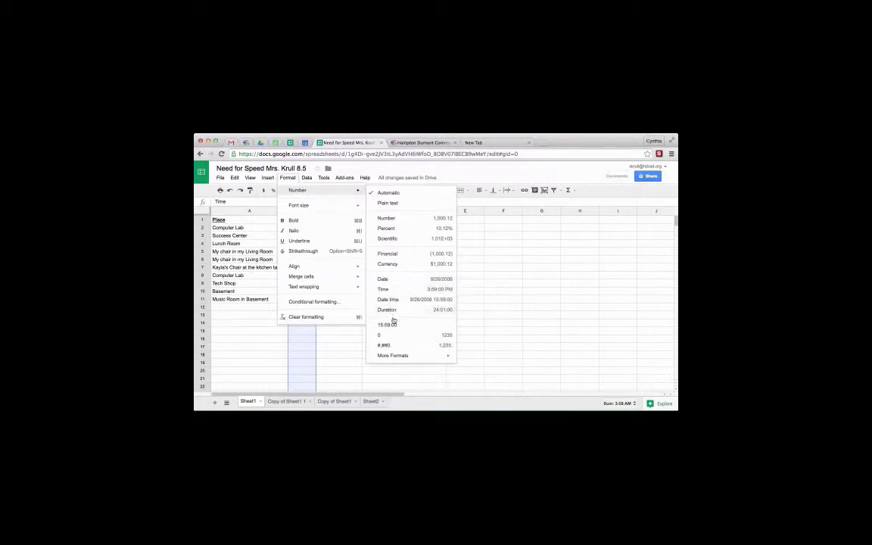
mouse_move(386, 356)
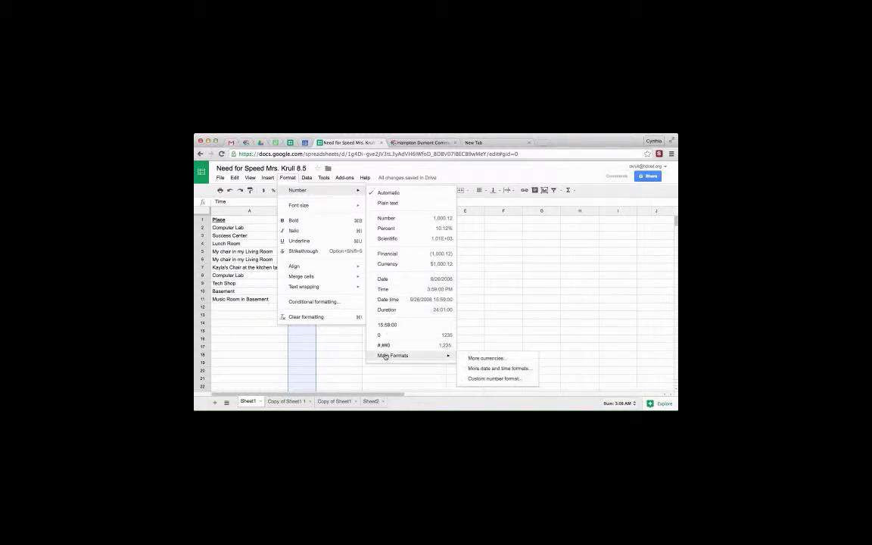
left_click(475, 368)
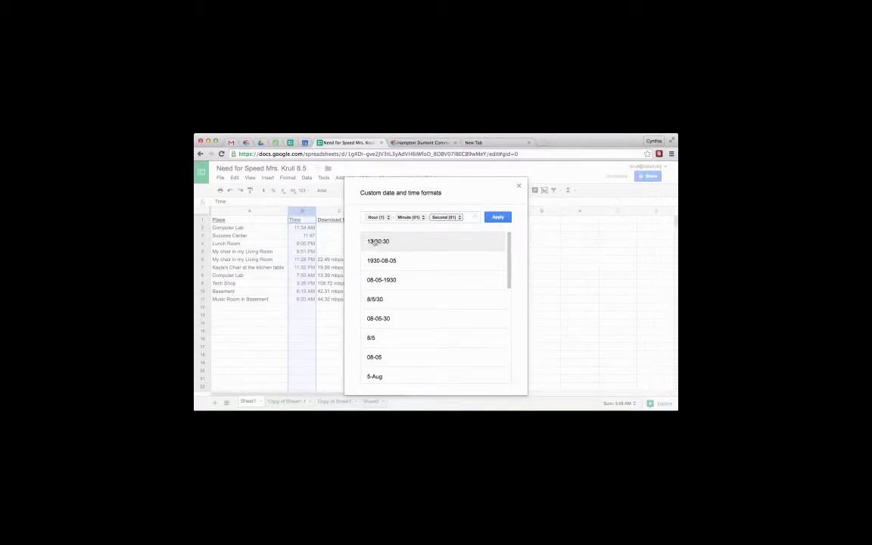
mouse_move(510, 282)
left_mouse_down()
mouse_move(511, 399)
mouse_move(518, 271)
left_mouse_up()
left_click(499, 218)
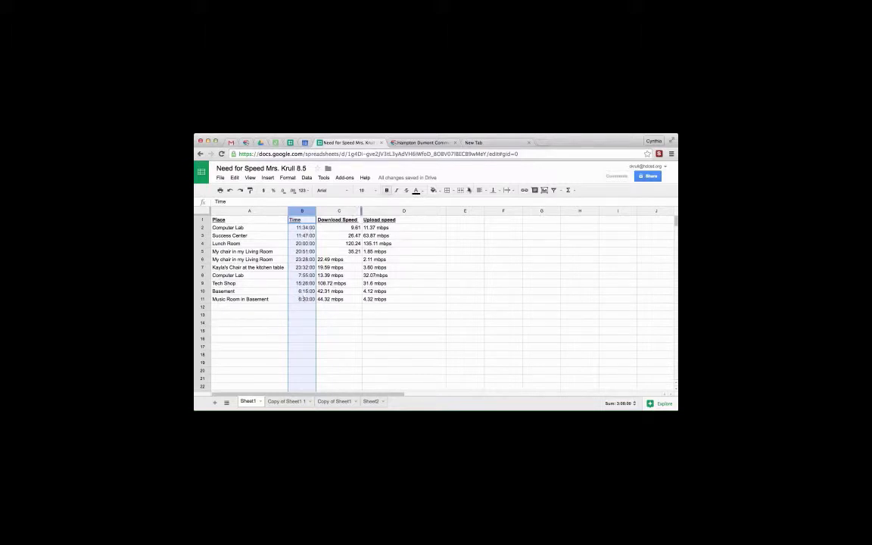
left_click(533, 136)
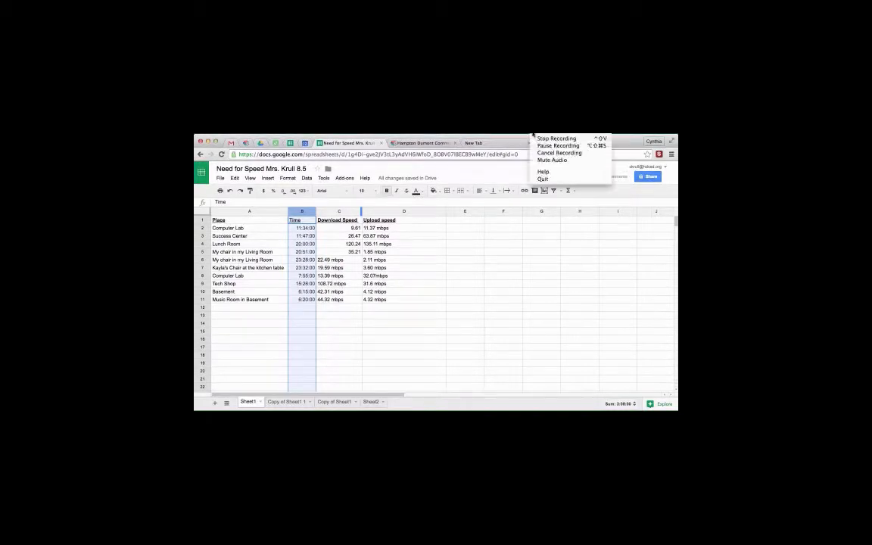
left_click(536, 146)
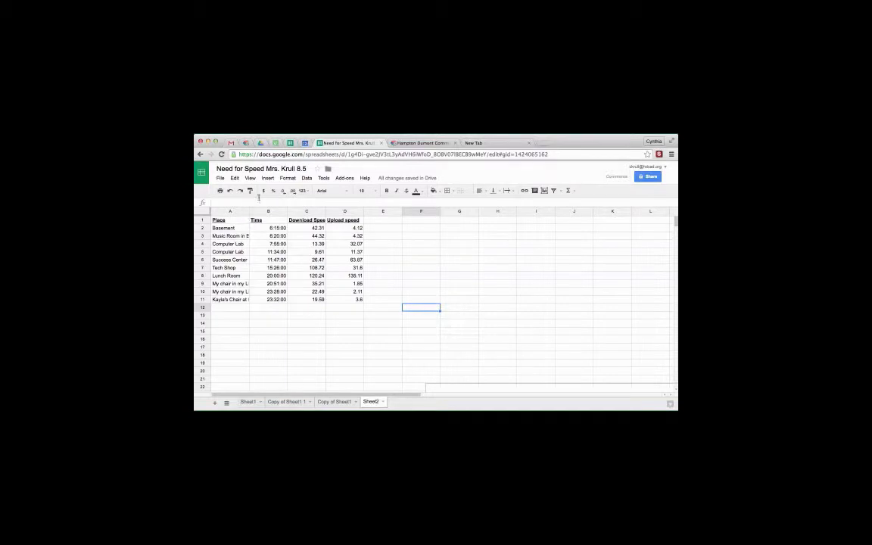
- Widen the Place and Download Speed columns on Sheet2 to fit their text, and select the Place header in A1
left_click_drag(250, 211, 275, 212)
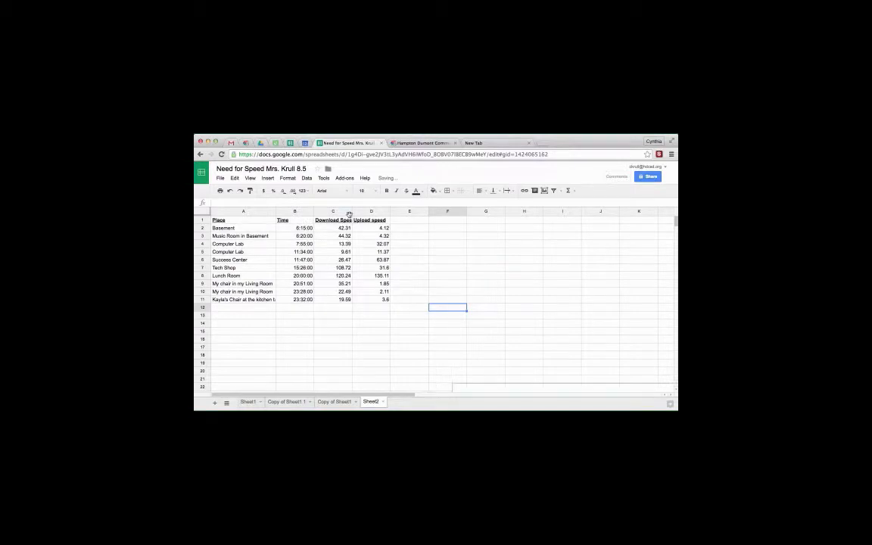
left_click_drag(351, 211, 365, 211)
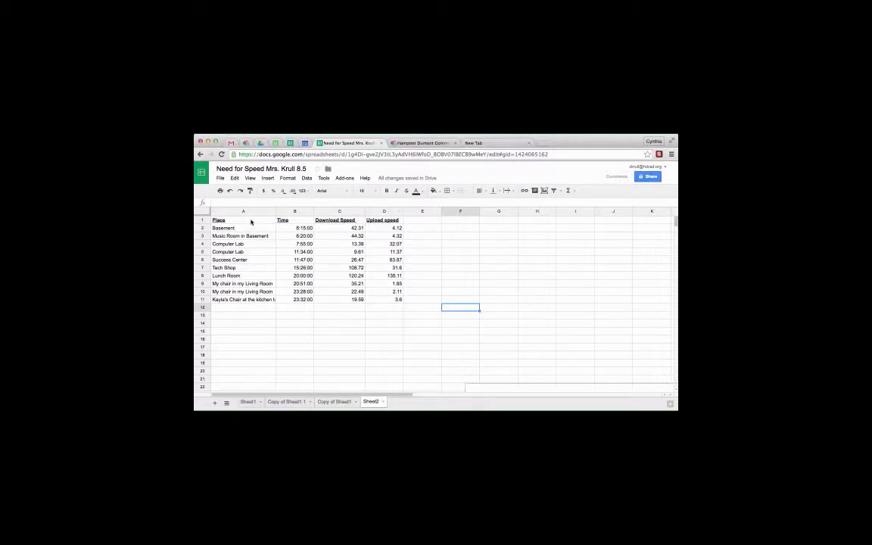
left_click(251, 222)
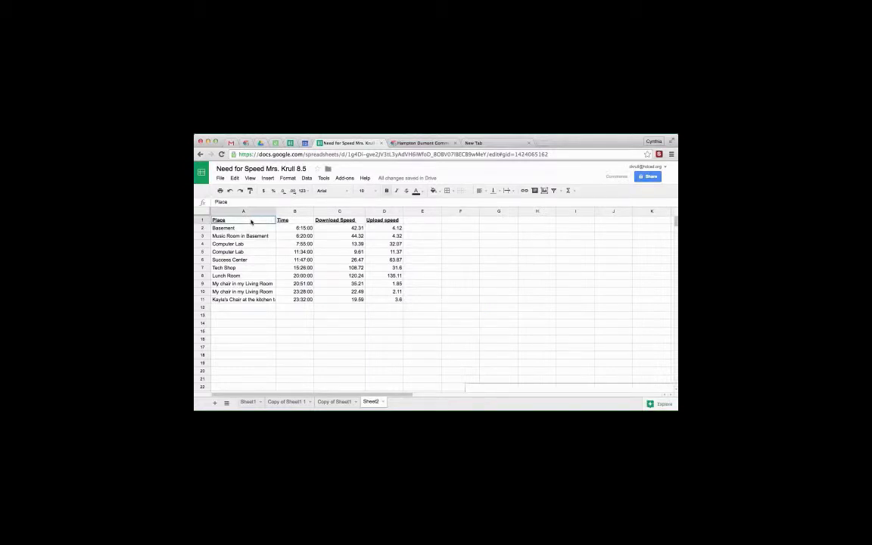
- Chart the speed test data in A1:D11 on Sheet2 as a stacked area chart
mouse_move(252, 221)
left_mouse_down()
mouse_move(340, 259)
mouse_move(386, 300)
left_mouse_up()
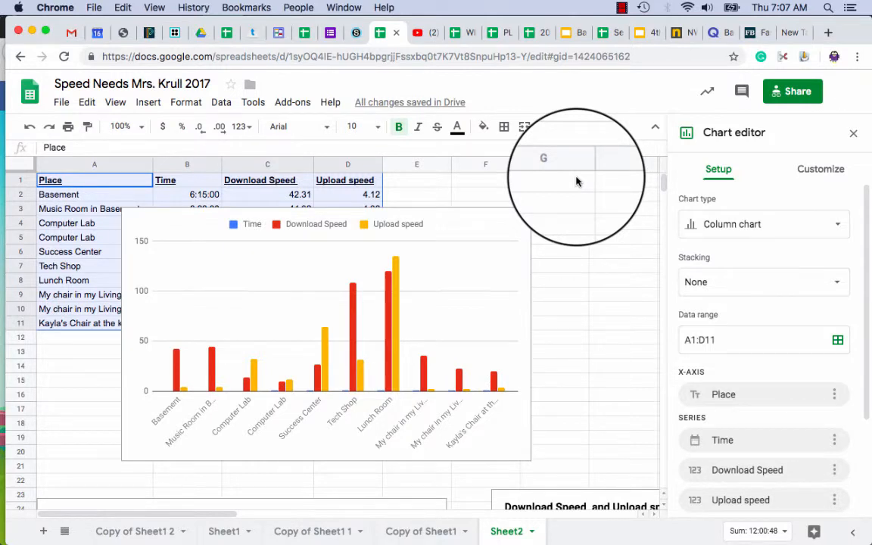
left_click(727, 229)
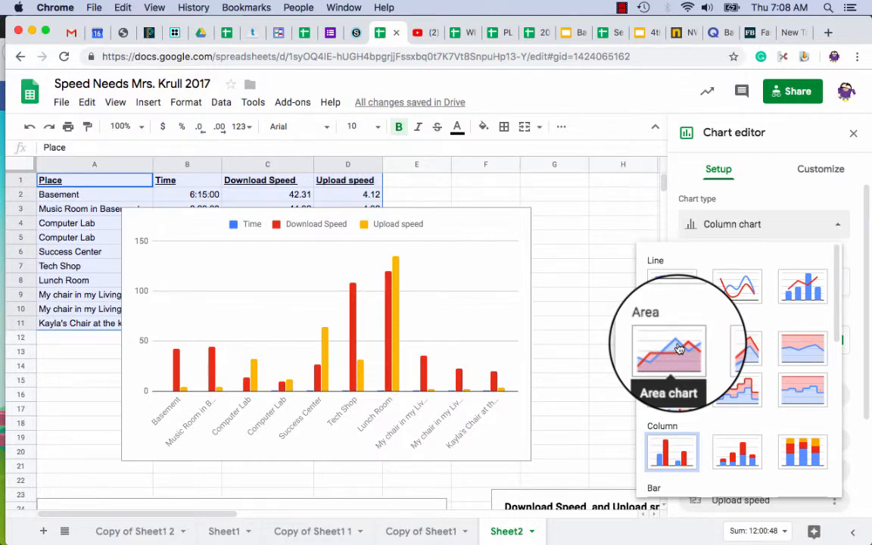
left_click(729, 352)
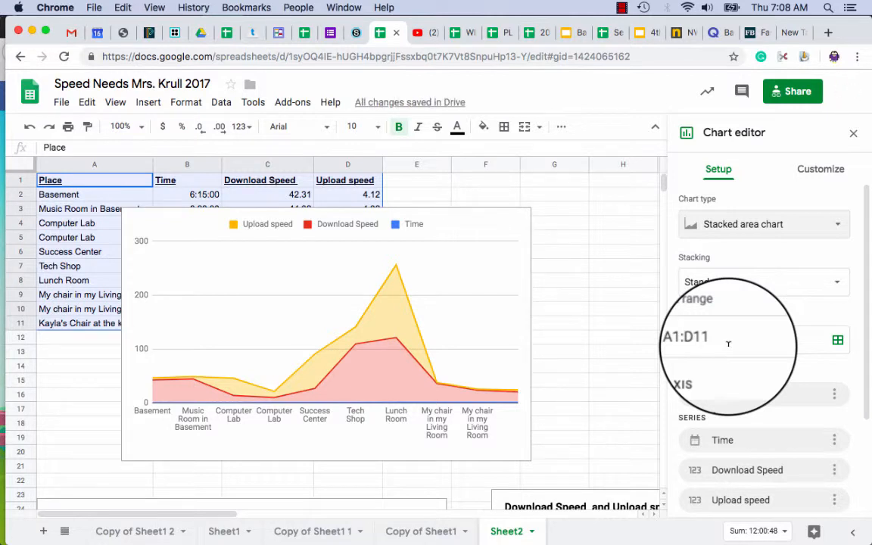
- Change the color of the chart's Download Speed series to light green
left_click(398, 367)
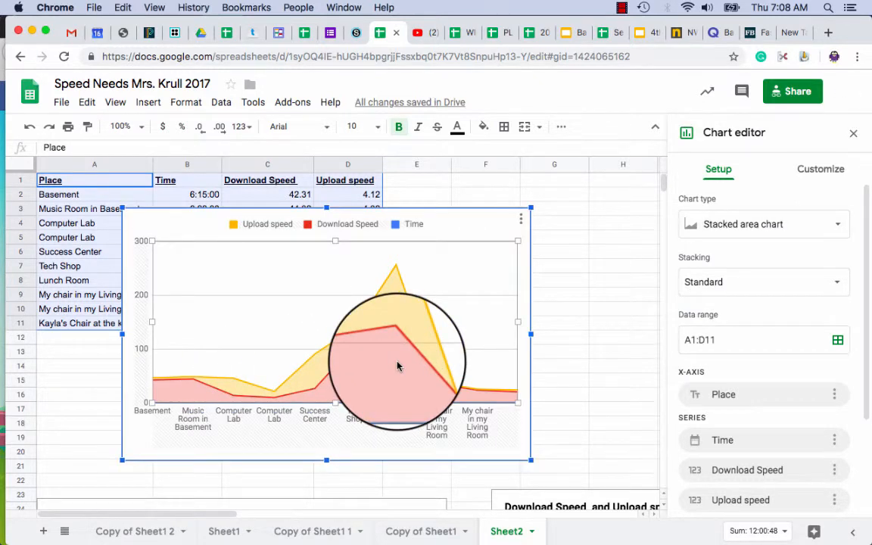
left_click(397, 366)
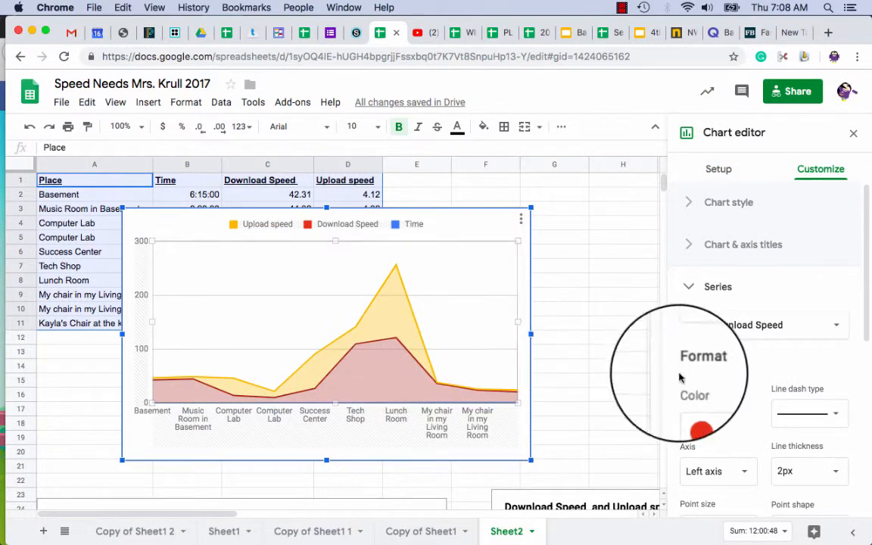
left_click(712, 415)
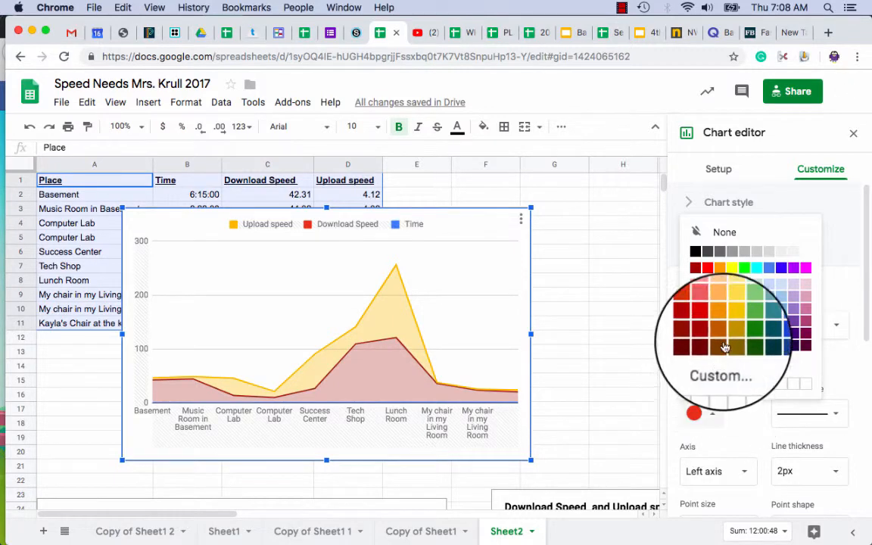
left_click(749, 297)
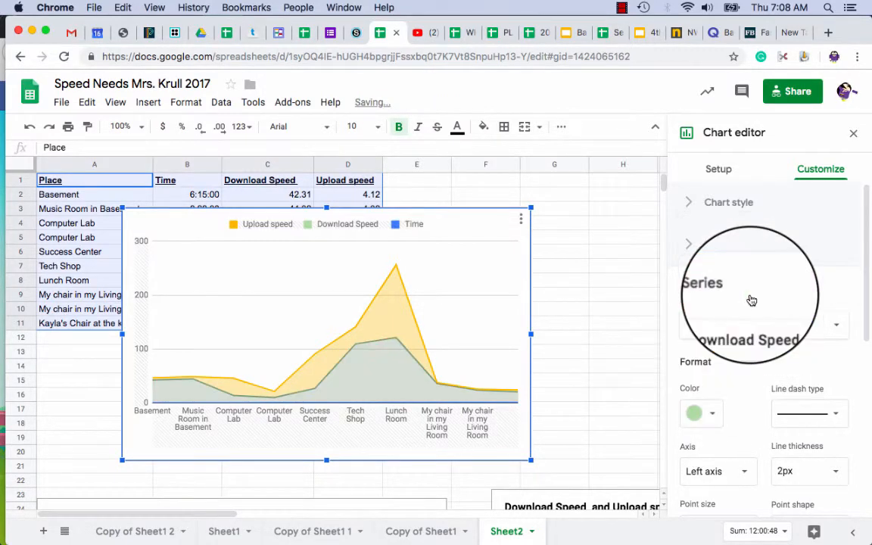
- Change the color of the chart's Upload speed series to a medium blue
left_click(395, 322)
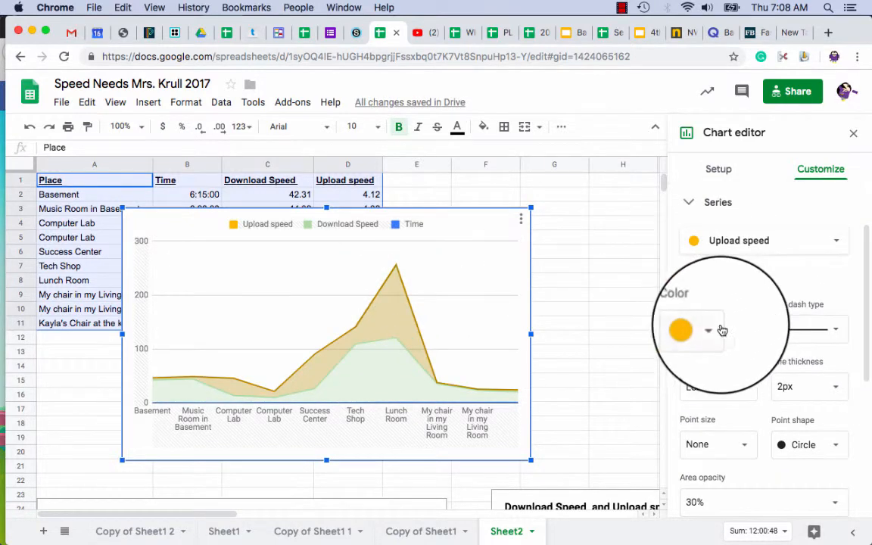
left_click(708, 329)
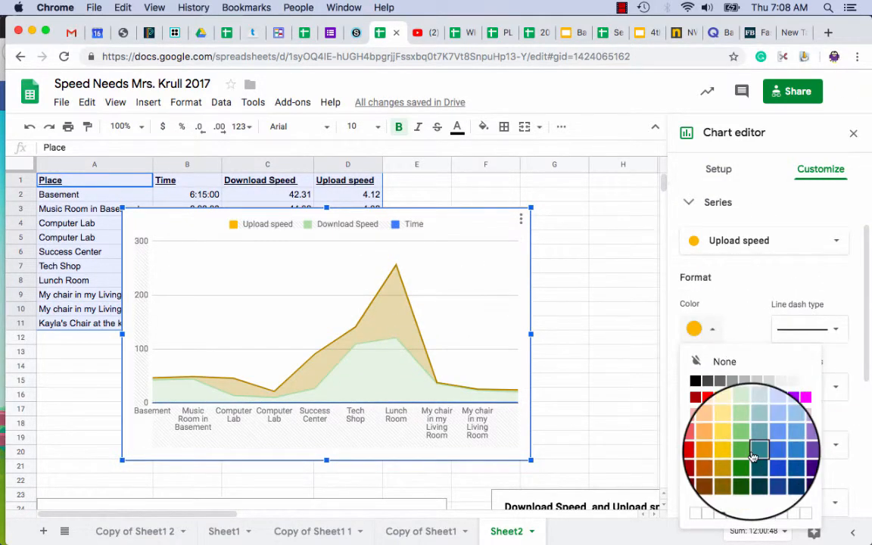
left_click(785, 452)
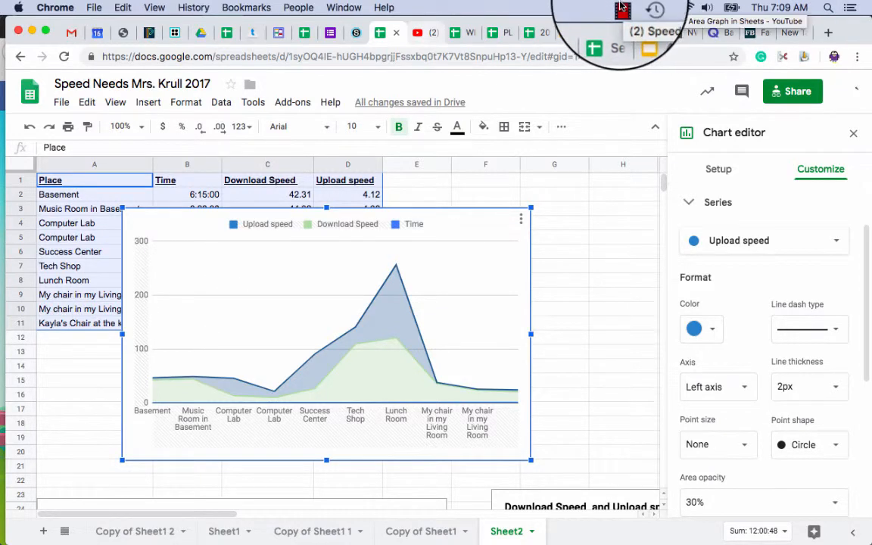
left_click(621, 8)
left_click(472, 240)
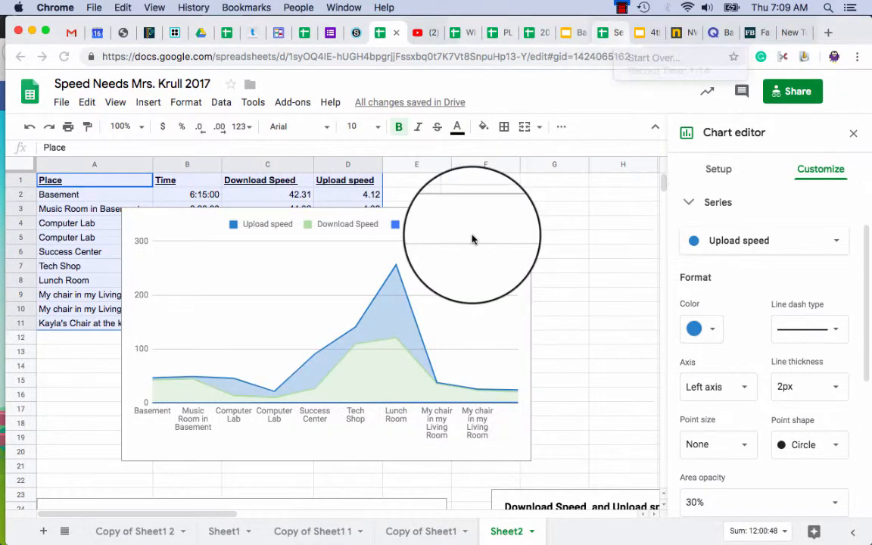
- Give the stacked area chart the title "Speed Needs"
left_click(143, 346)
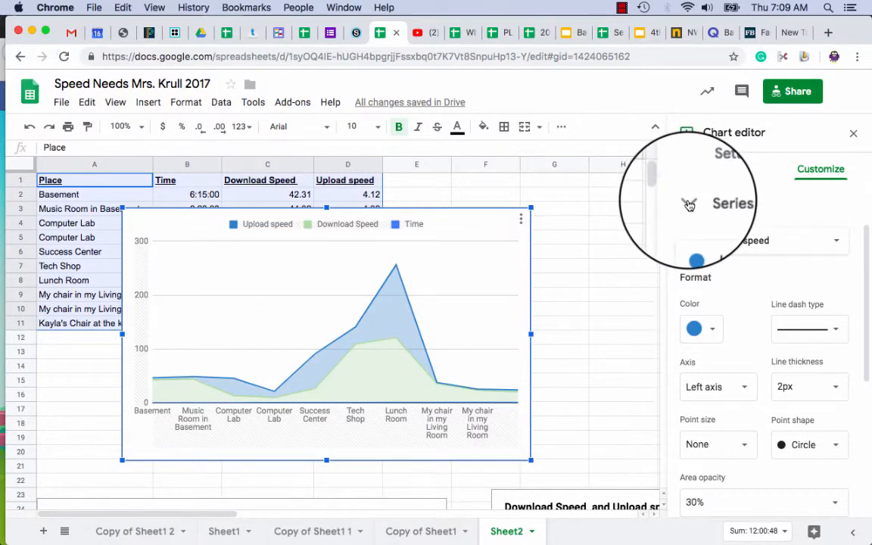
left_click(689, 204)
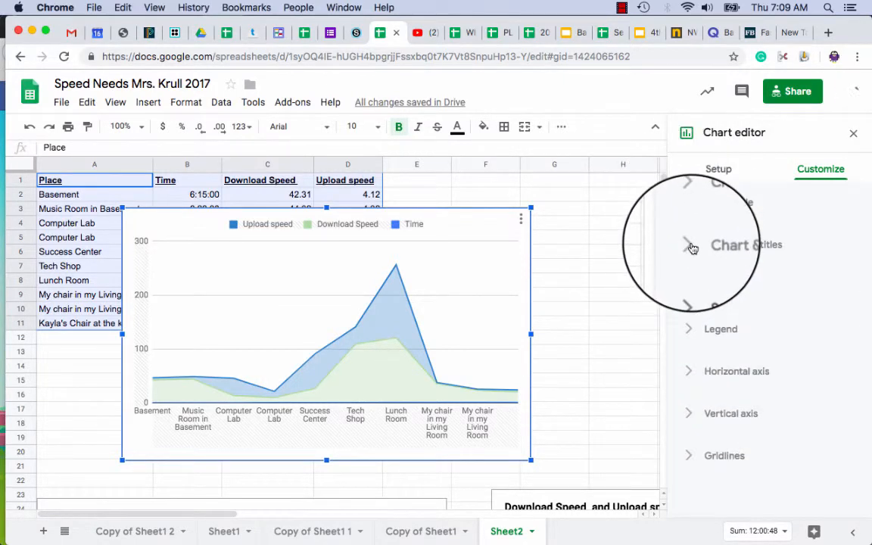
left_click(692, 248)
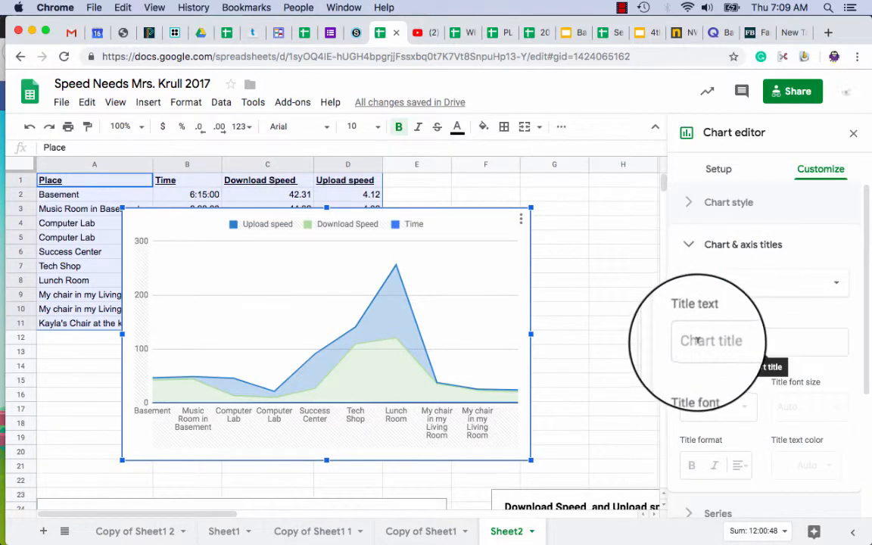
left_click(696, 341)
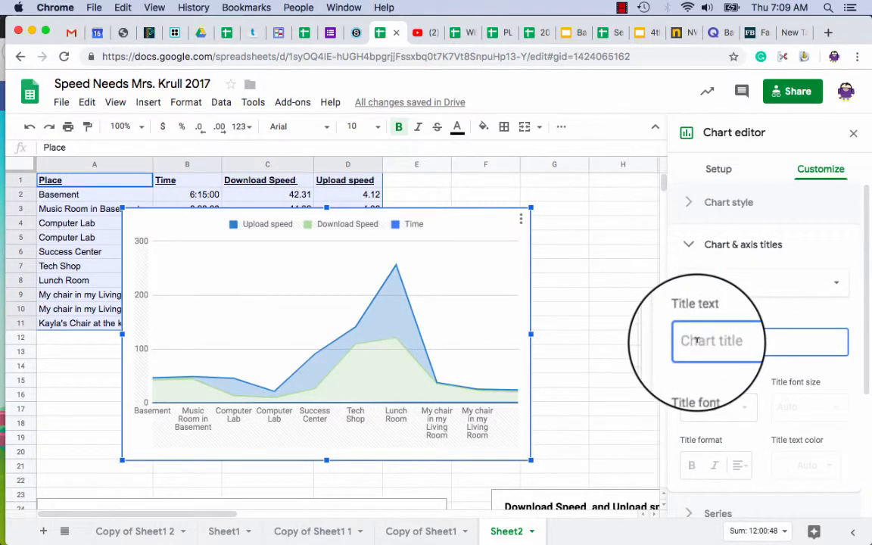
type("Speed N")
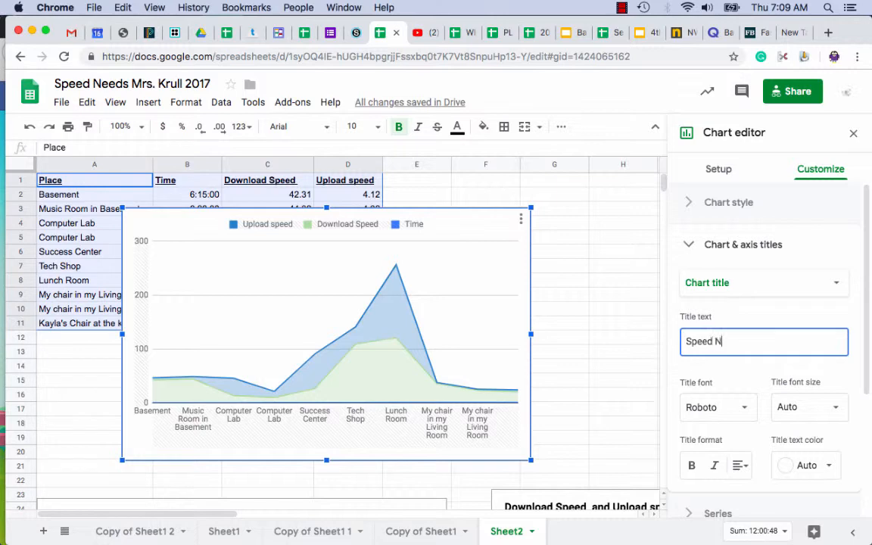
type("eeds")
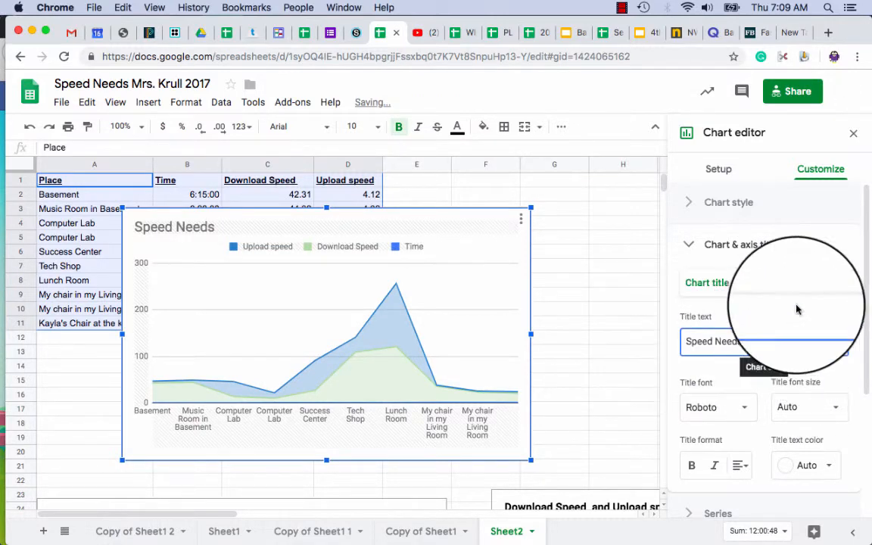
- Set the chart's vertical axis title to "Megabits per second"
left_click(830, 286)
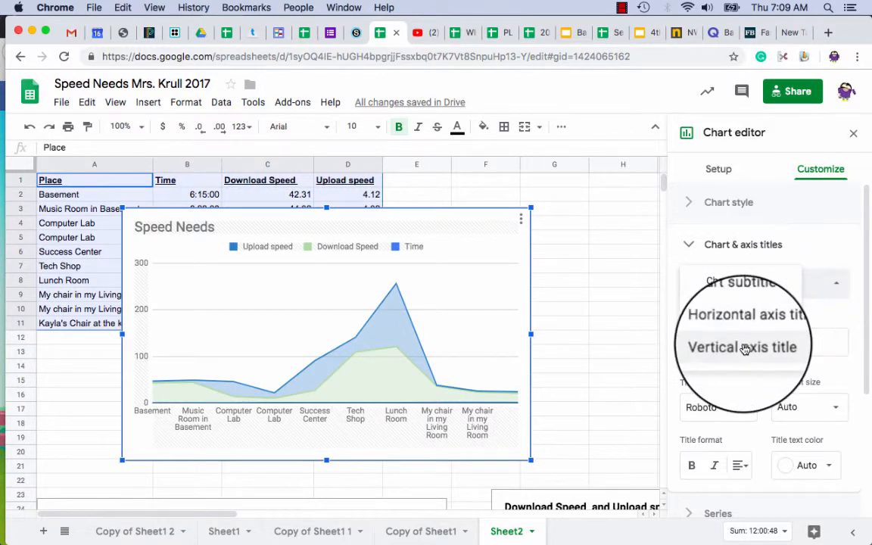
left_click(733, 346)
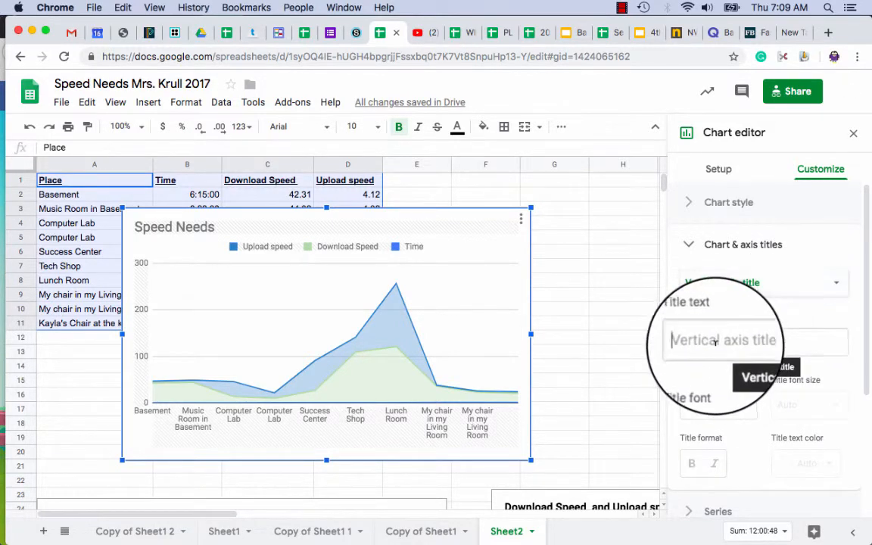
left_click(714, 343)
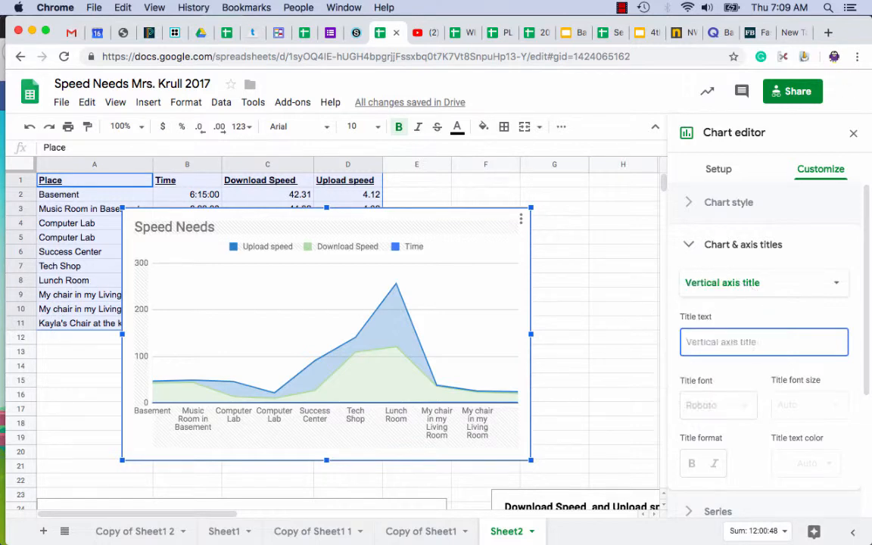
type("Meg")
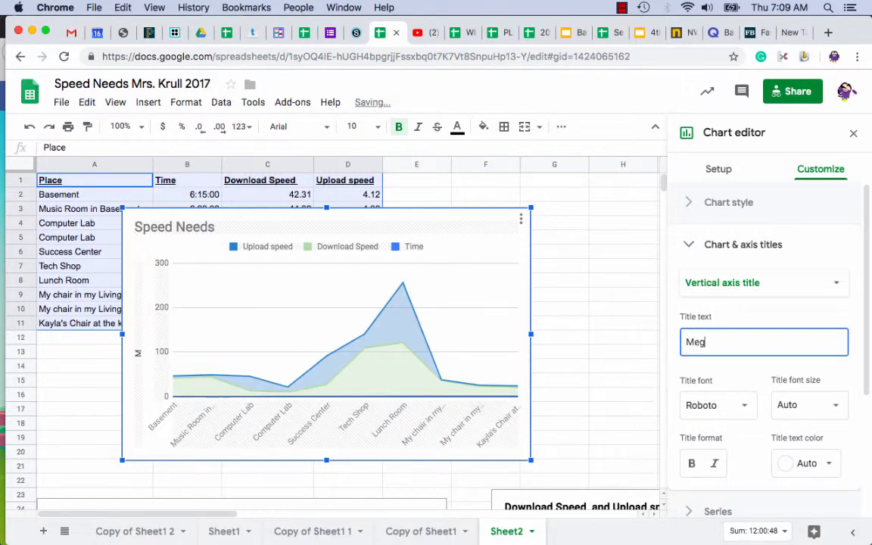
type("abits pe")
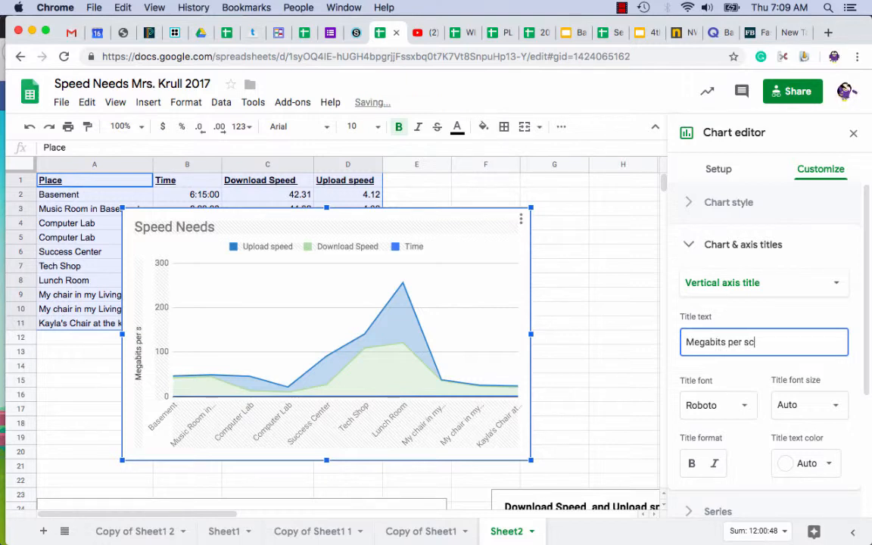
type("r second")
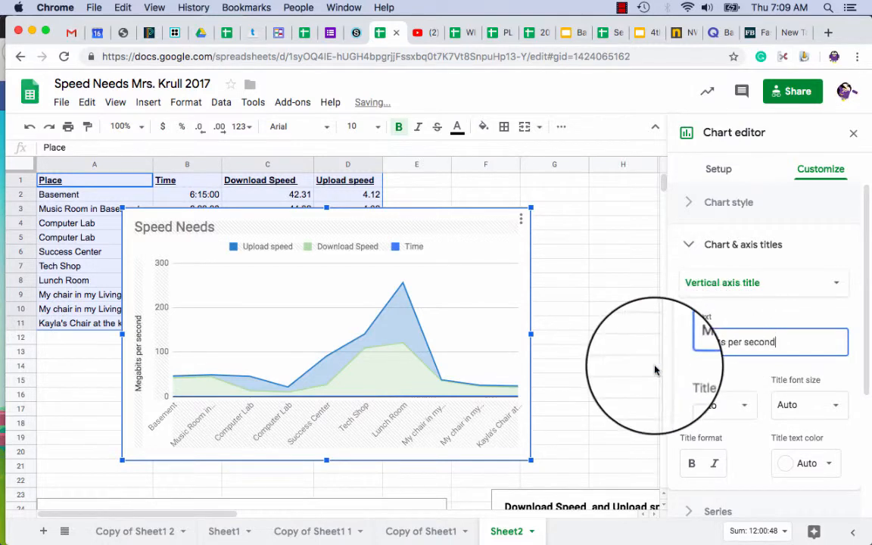
- Set the chart's horizontal axis title to "Places I tested"
left_click(708, 290)
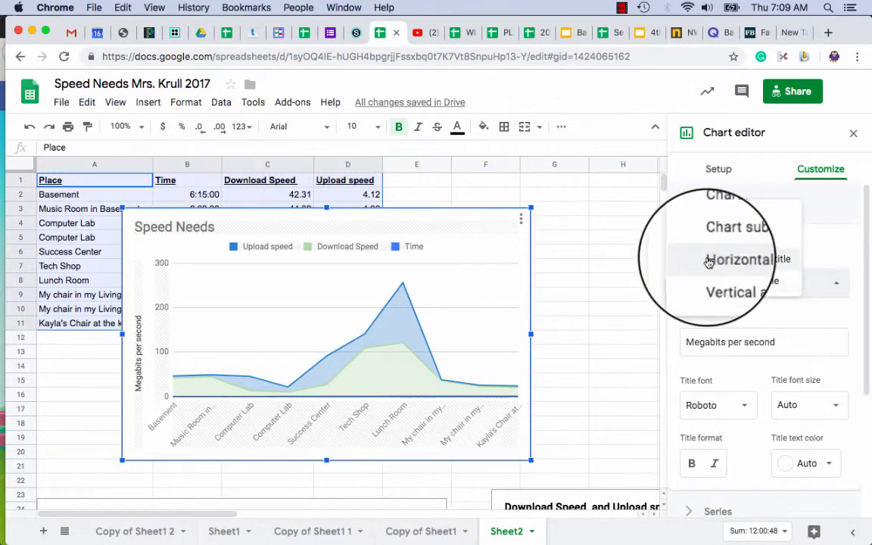
left_click(701, 257)
left_click(694, 339)
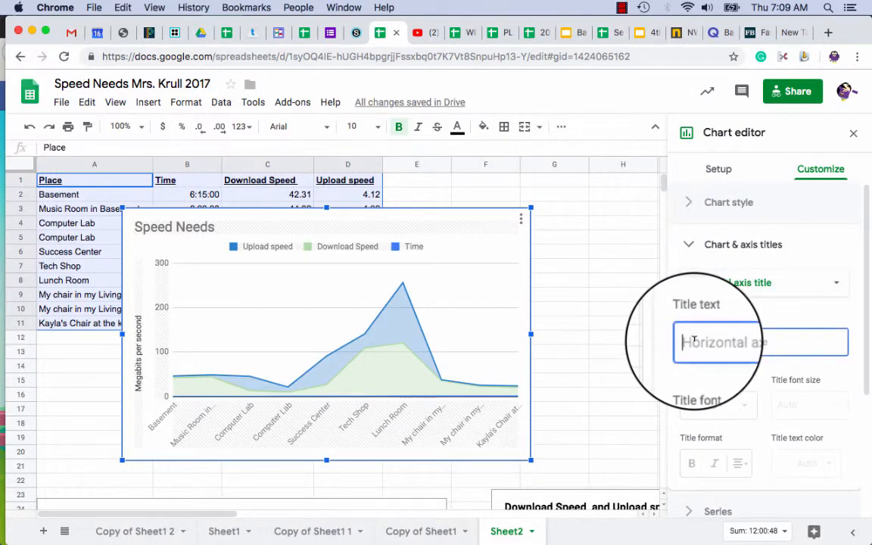
type("Pla")
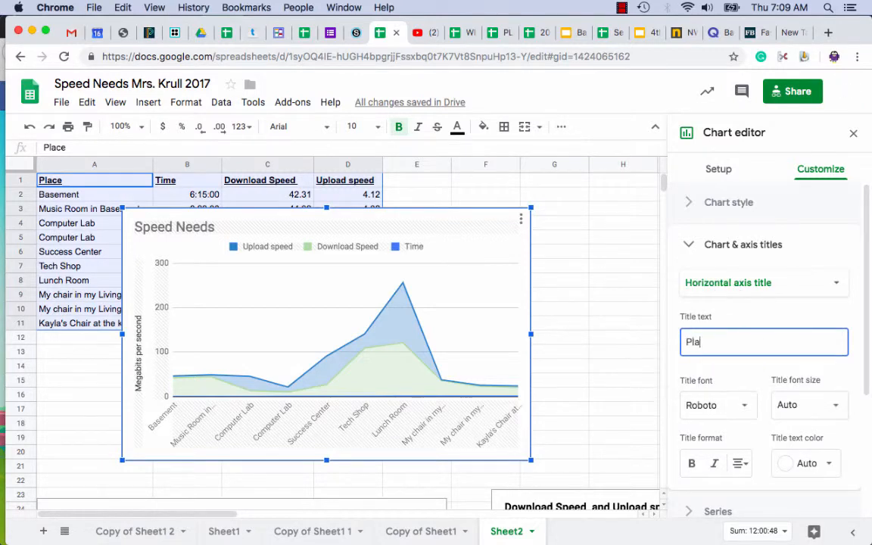
type("ces I tested")
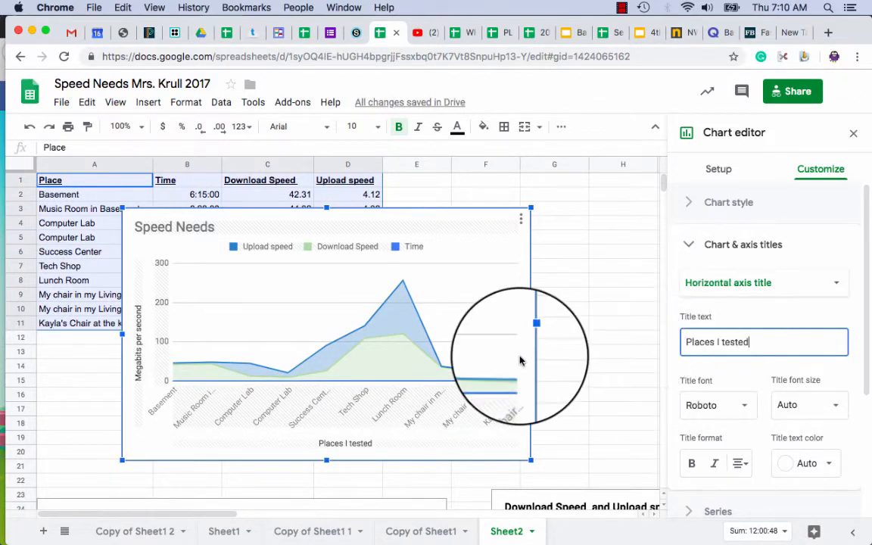
- Turn on data labels for the Download Speed series in the chart
left_click(389, 353)
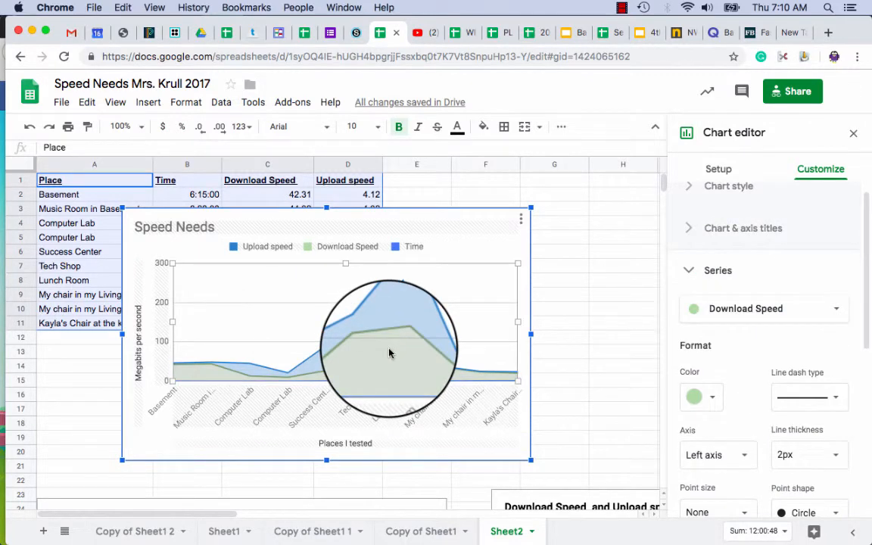
scroll(737, 352, "down", 3)
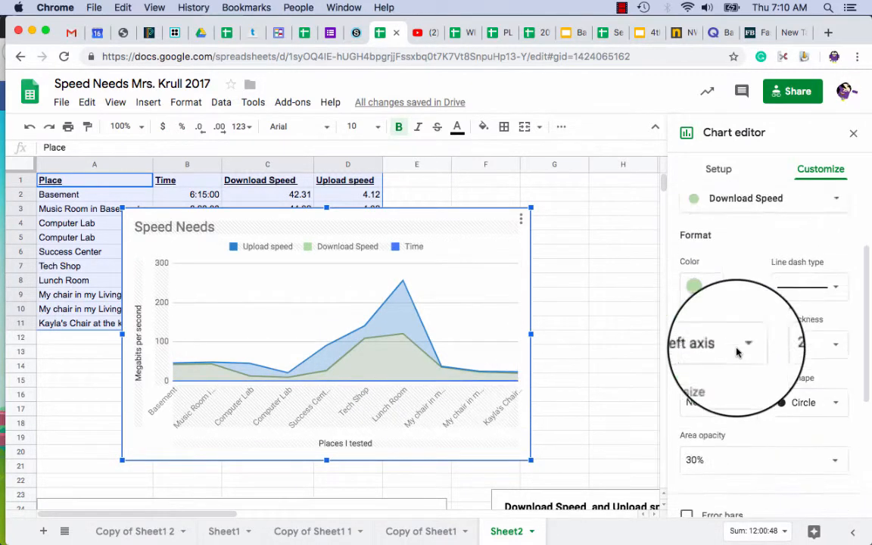
scroll(739, 352, "down", 3)
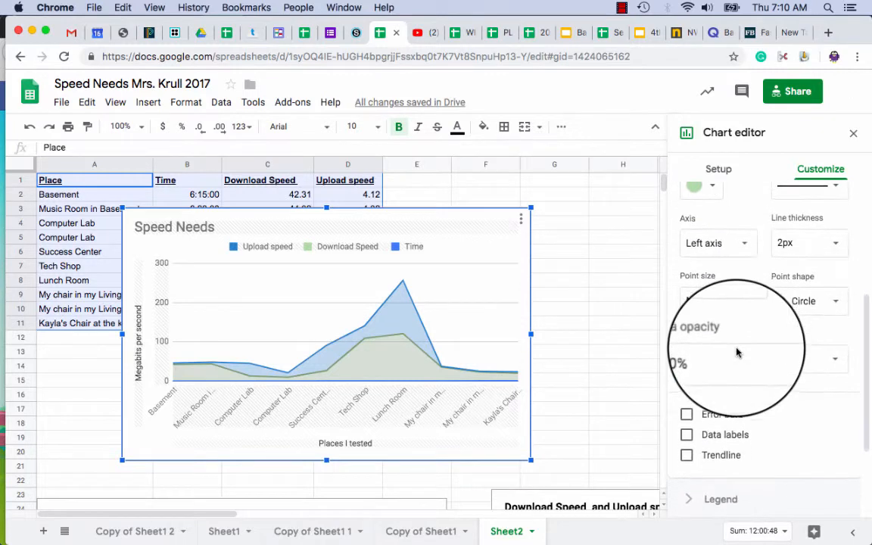
left_click(687, 437)
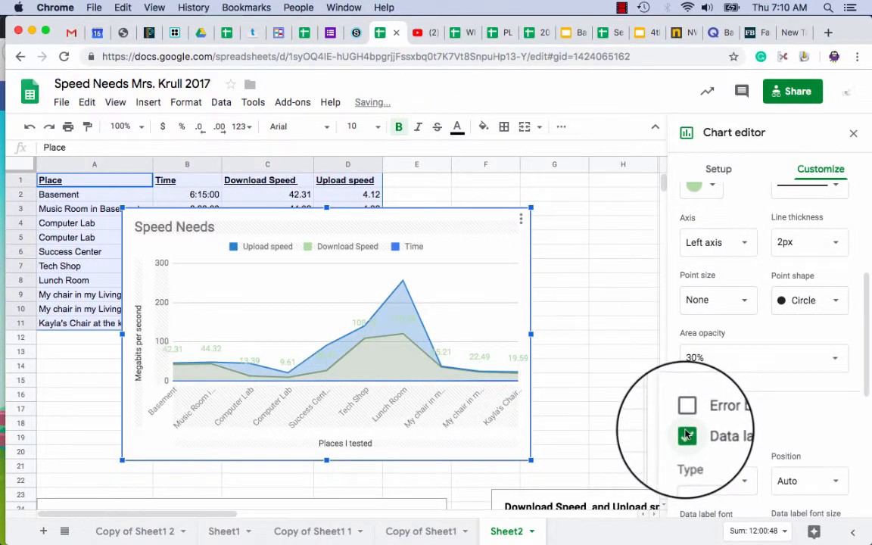
- Turn on data labels for the Upload speed series and enlarge the chart up to row 1 and out to the edge of column G
left_click(401, 296)
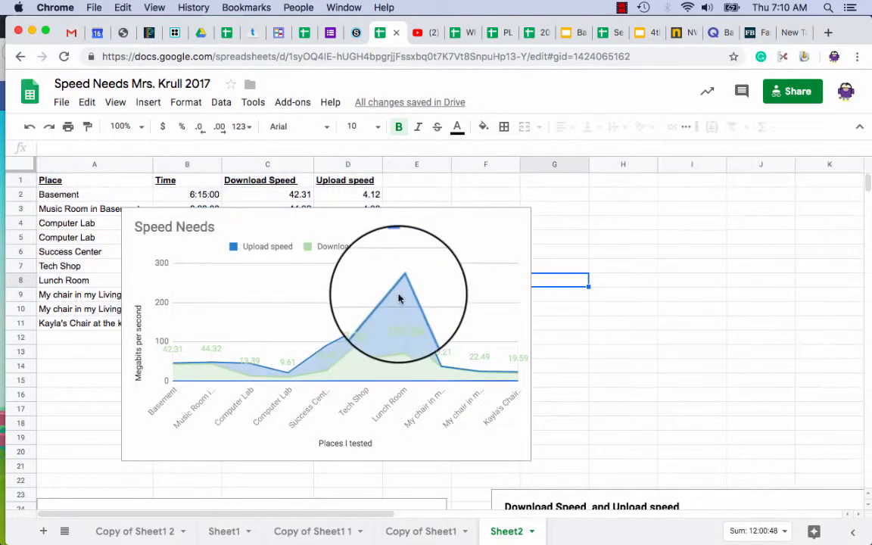
left_click(400, 295)
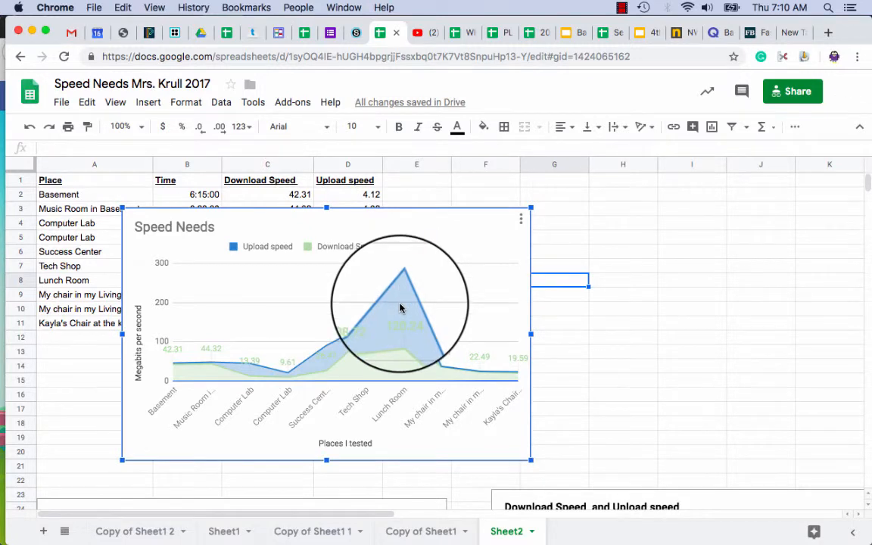
left_click(400, 307)
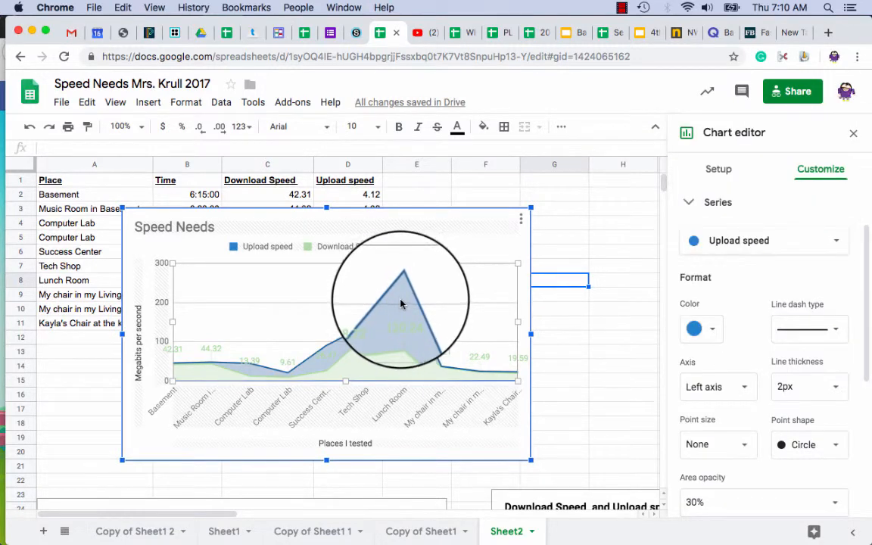
scroll(738, 338, "down", 5)
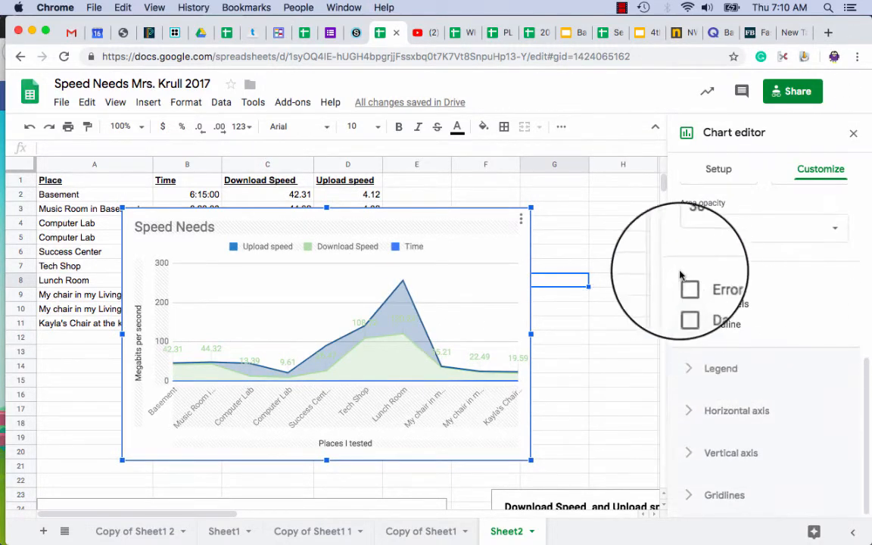
left_click(687, 305)
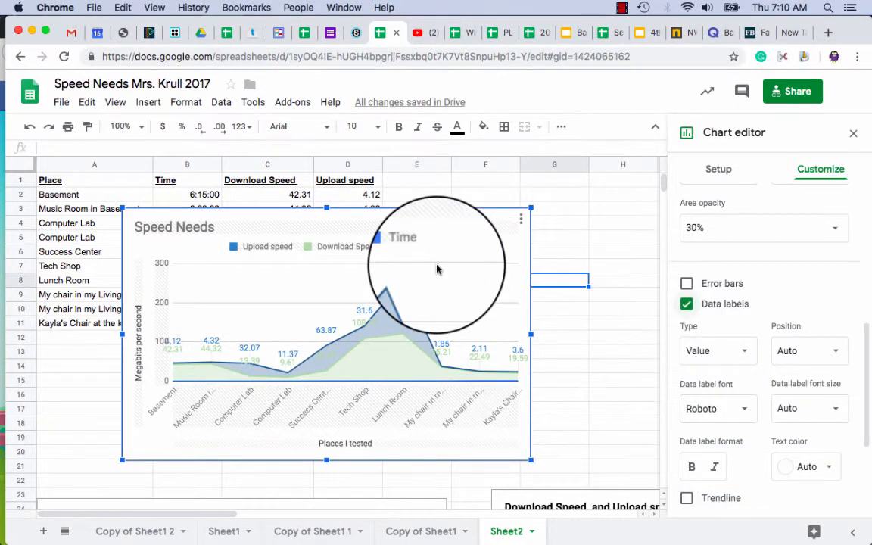
mouse_move(404, 287)
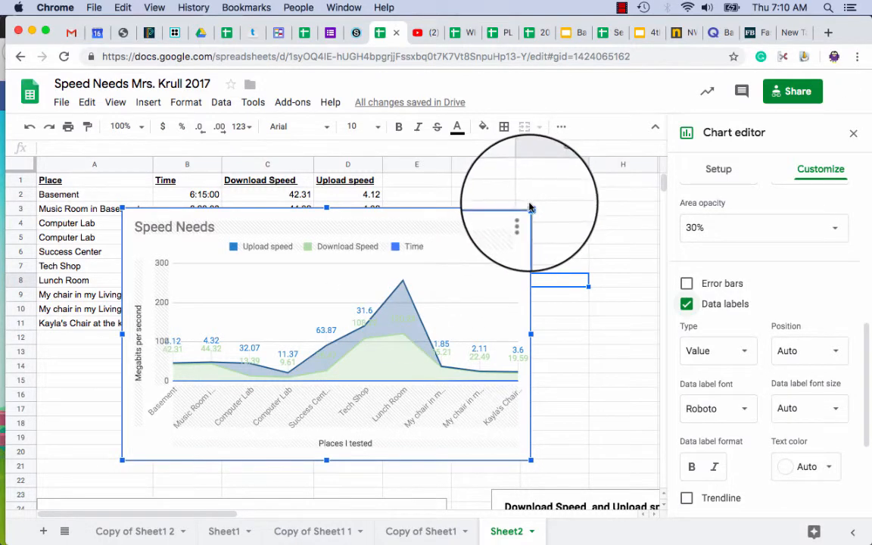
left_click_drag(531, 206, 543, 172)
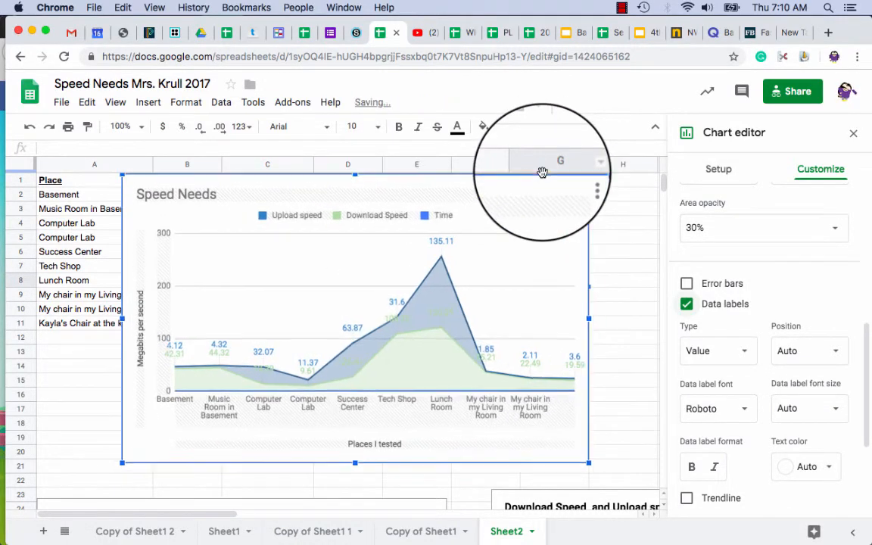